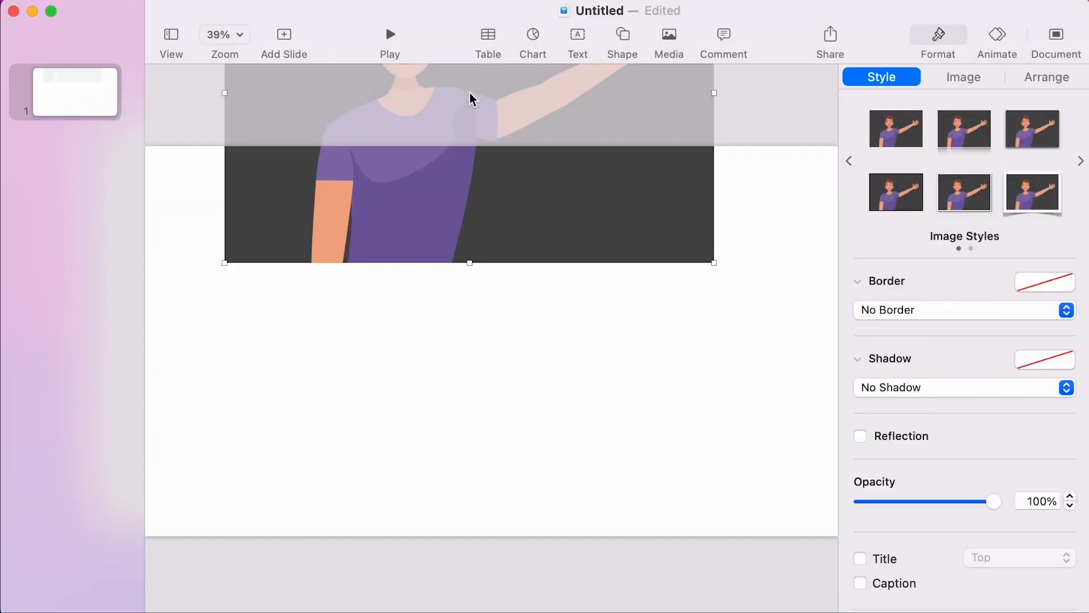
Centre the boy image on the slide and remove its dark background.
left_click_drag(543, 211, 563, 456)
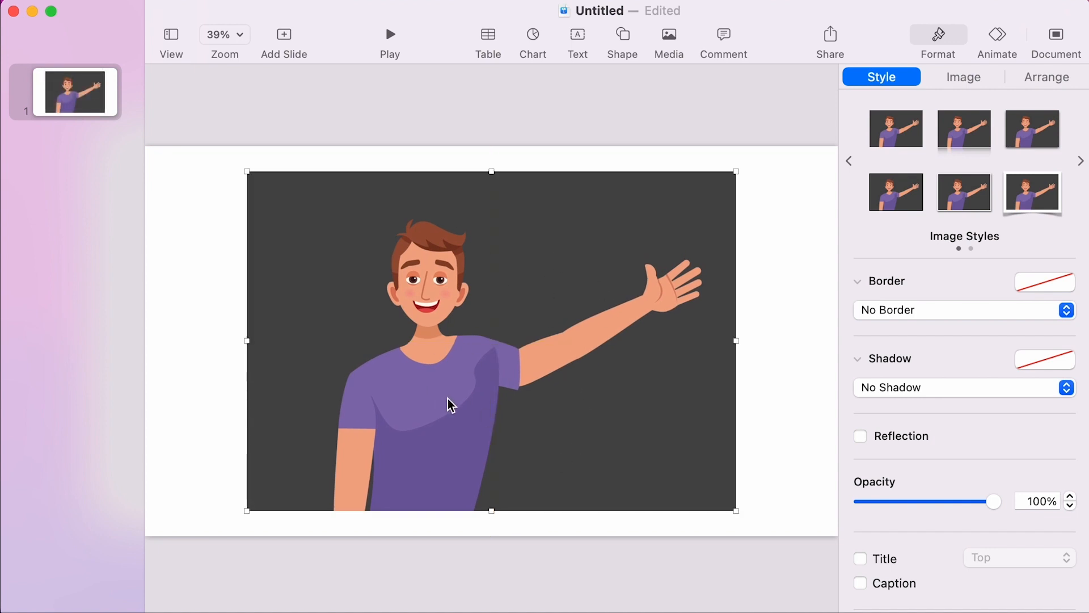
left_click(964, 80)
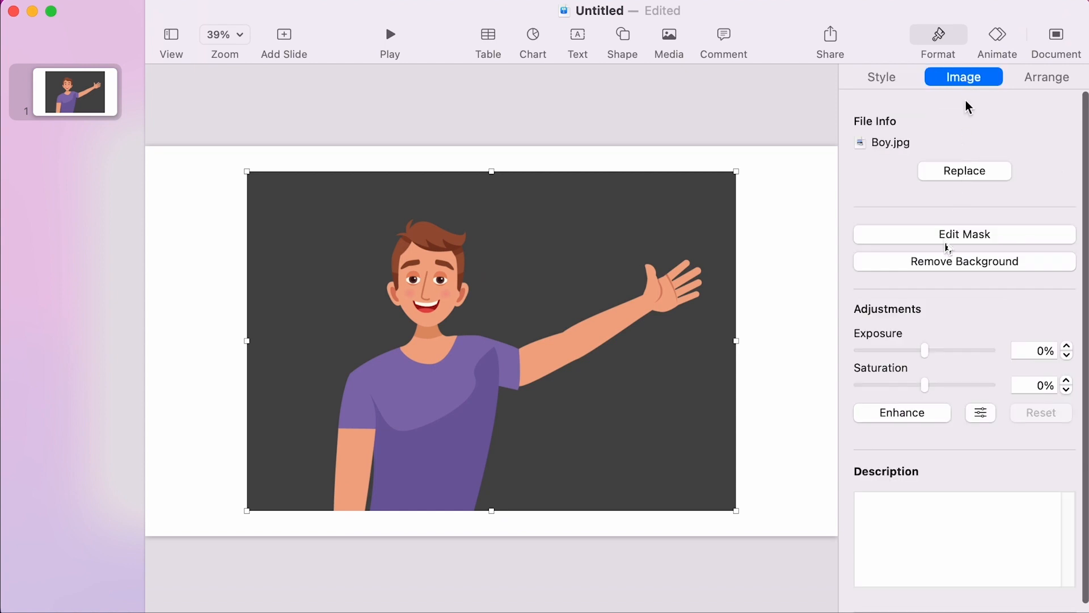
left_click(955, 261)
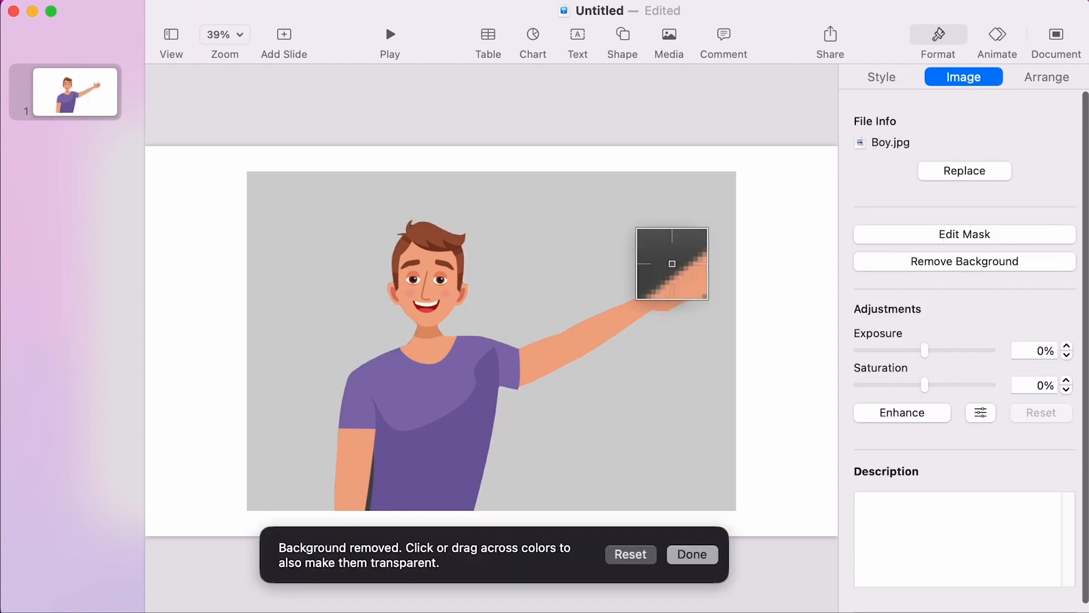
left_click(681, 556)
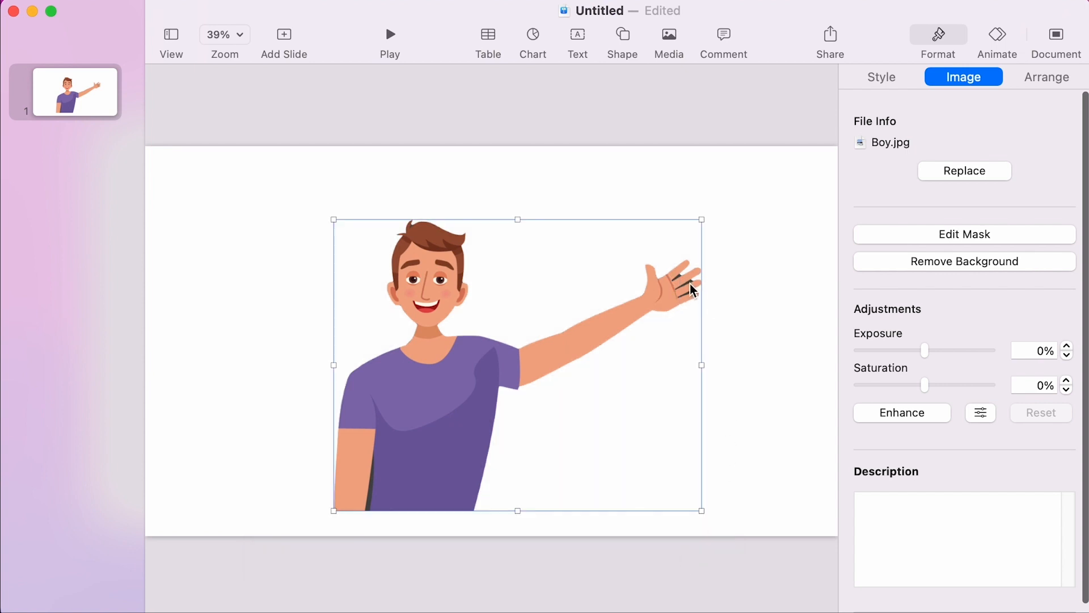
Make the dark gaps between the fingers of the raised hand transparent.
scroll(691, 290, "up", 5)
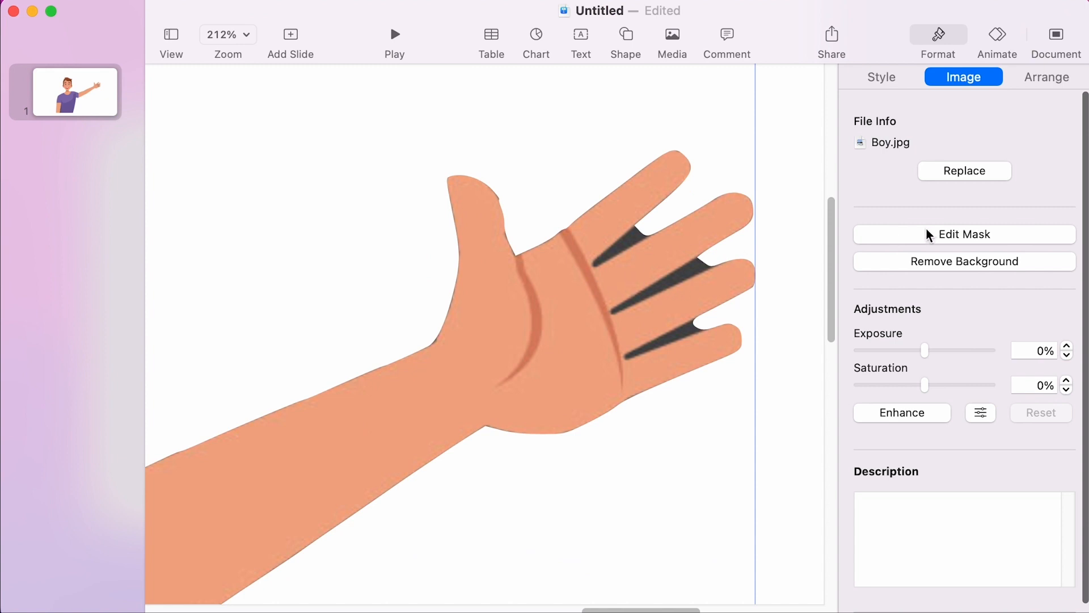
left_click(955, 256)
mouse_move(632, 244)
left_mouse_down()
mouse_move(620, 243)
mouse_move(644, 236)
left_mouse_up()
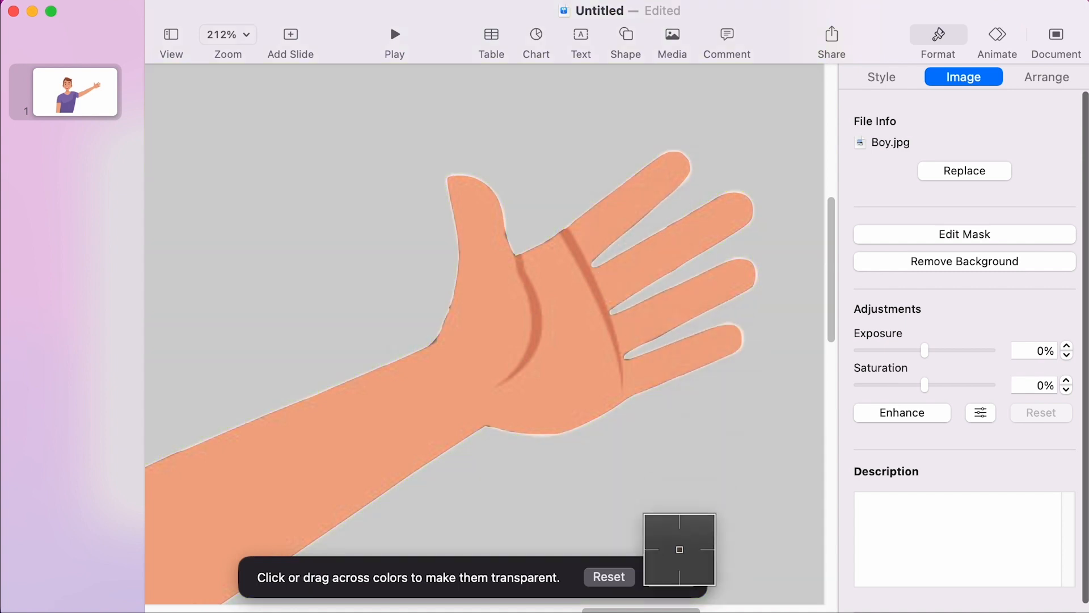
left_click(674, 576)
Make the dark gap between the lowered arm and the torso transparent.
scroll(633, 421, "down", 5)
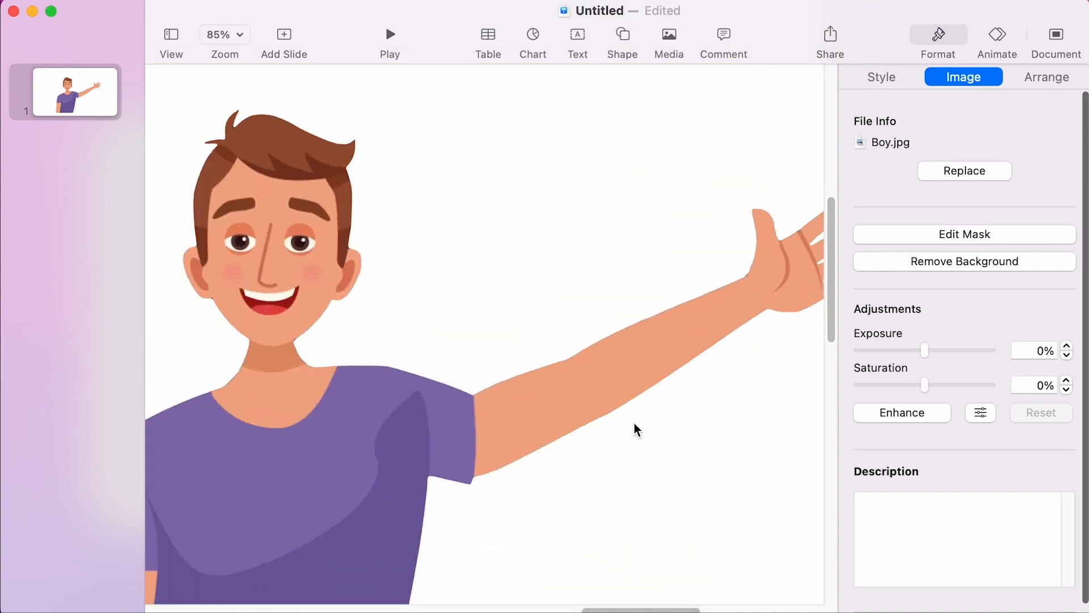
scroll(333, 516, "up", 5)
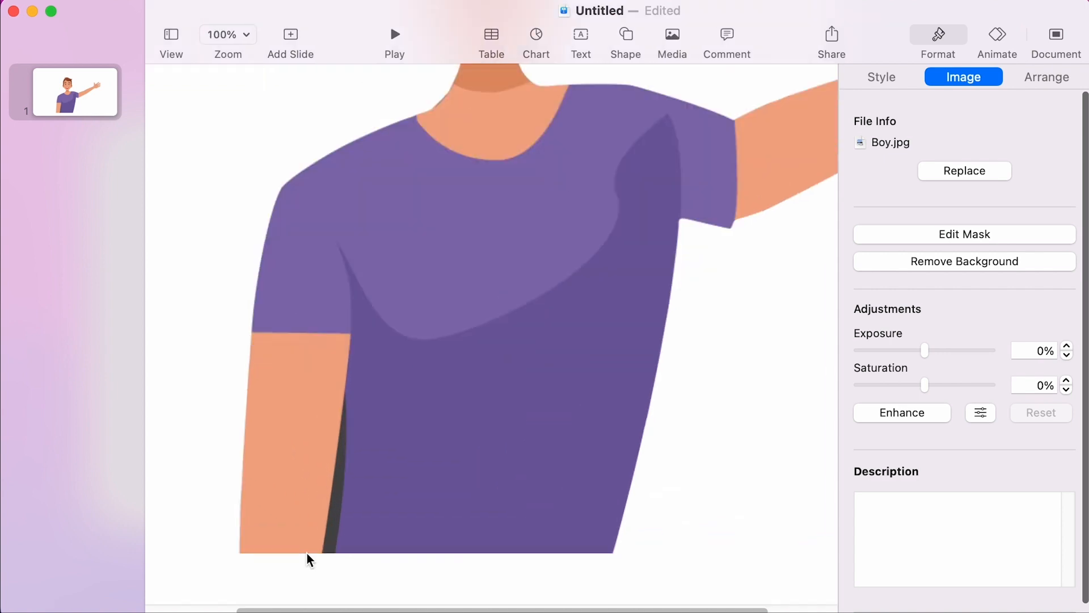
left_click(969, 260)
left_click(346, 525)
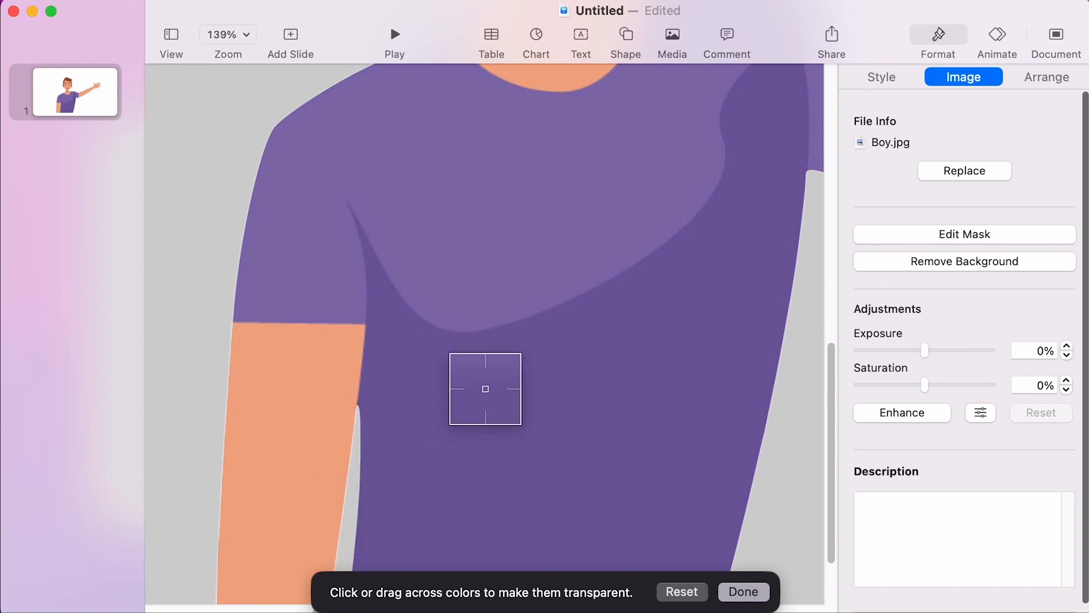
left_click(740, 591)
scroll(632, 406, "down", 5)
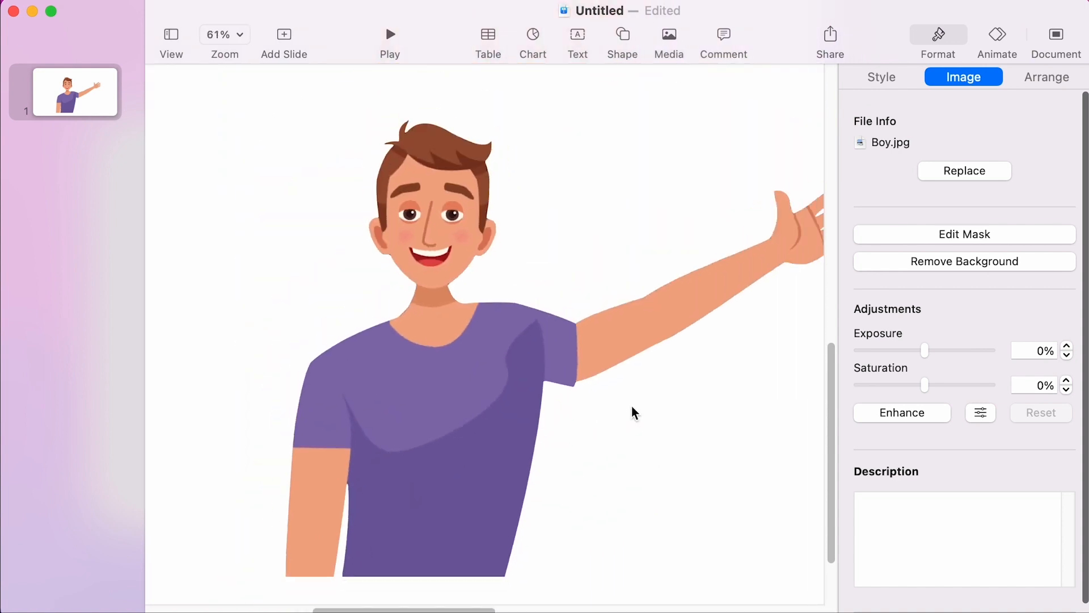
scroll(632, 406, "down", 3)
left_click(611, 413)
left_click_drag(567, 335, 604, 309)
key("super+z")
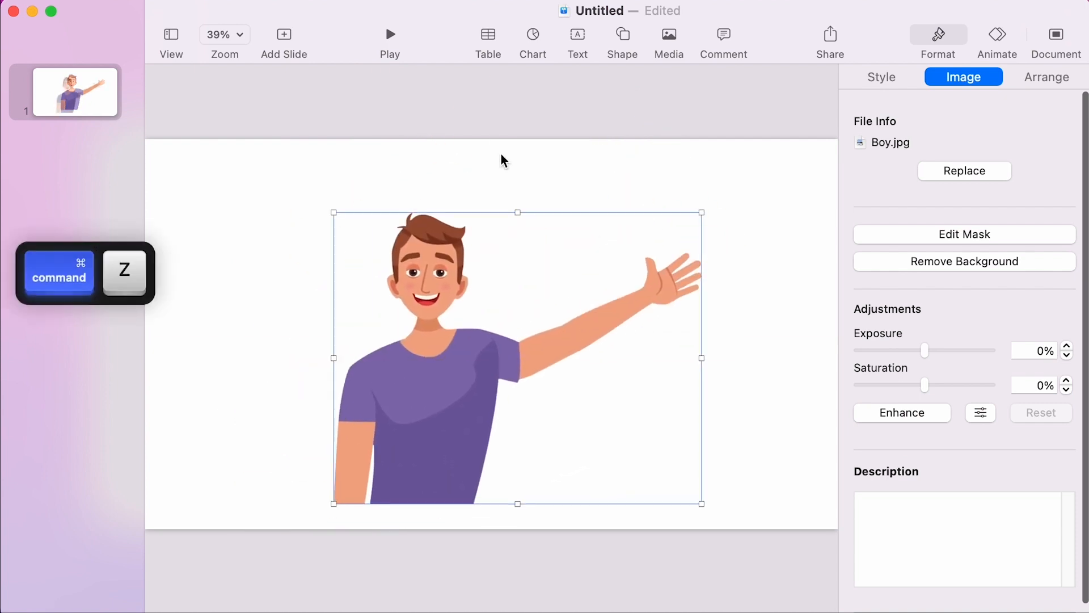
Shift the boy image slightly to the right on the slide, keeping its height.
left_click(501, 157)
left_click_drag(522, 354, 542, 354)
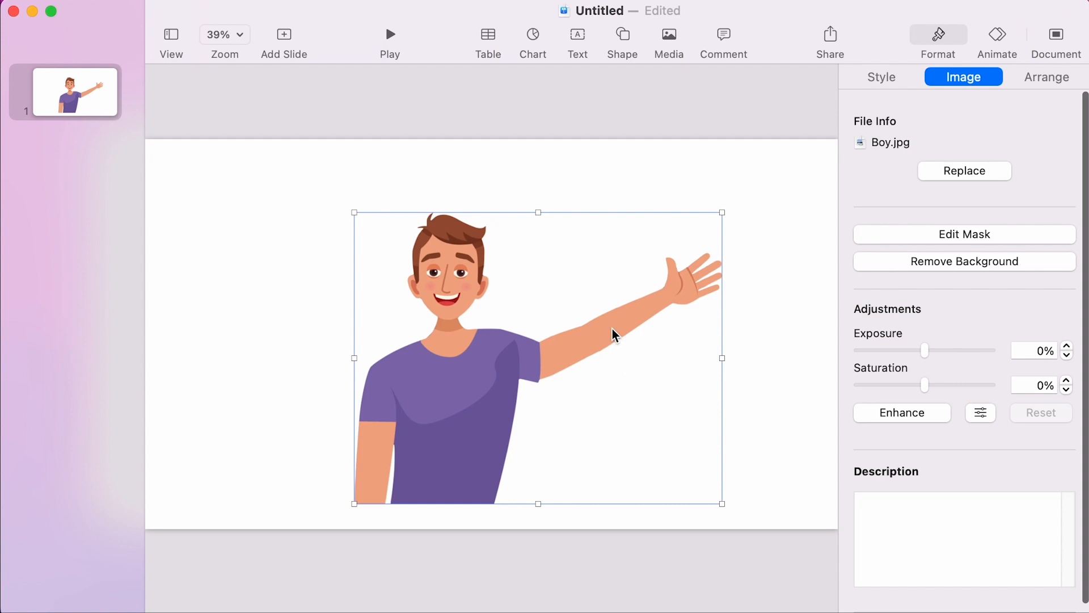
double_click(613, 348)
left_click_drag(611, 347, 635, 373)
key("super+z")
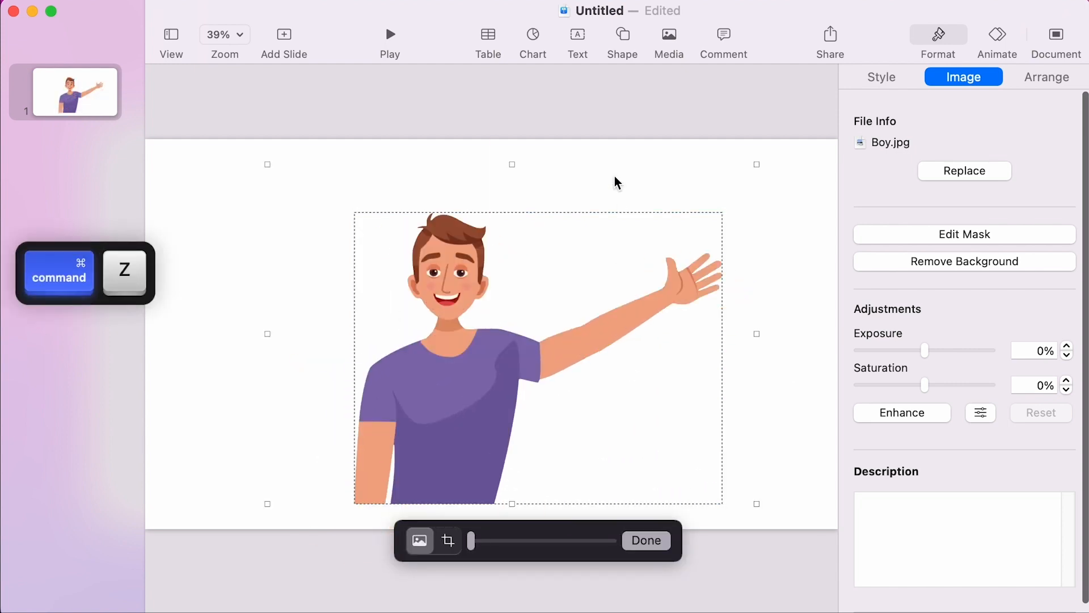
left_click(614, 176)
Draw a closed Pen shape around the raised forearm and hand, curved across the elbow and straight-sided elsewhere.
scroll(601, 369, "up", 5)
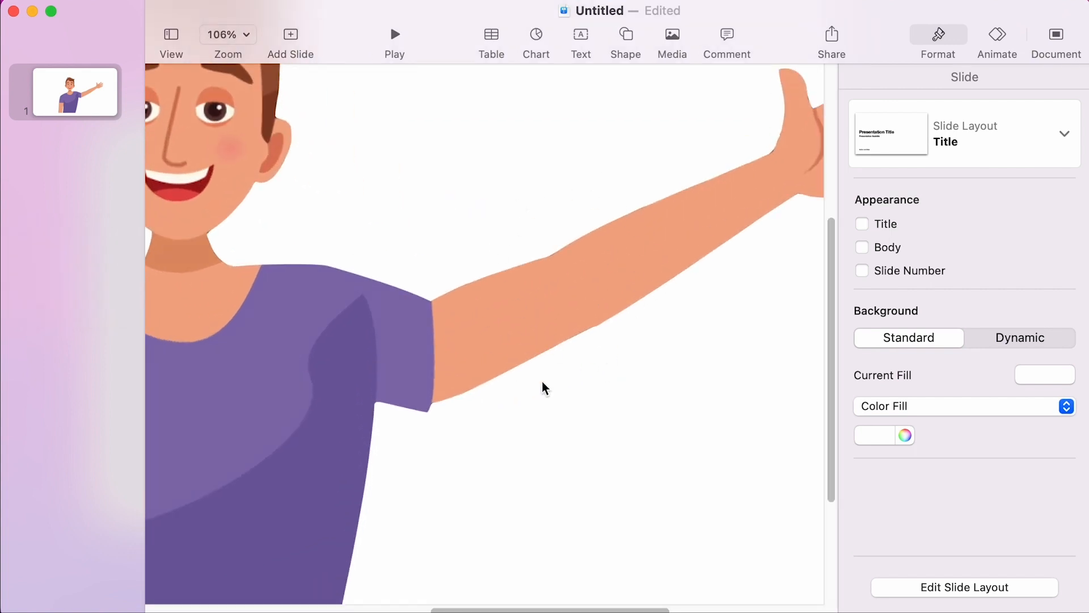
scroll(601, 421, "down", 5)
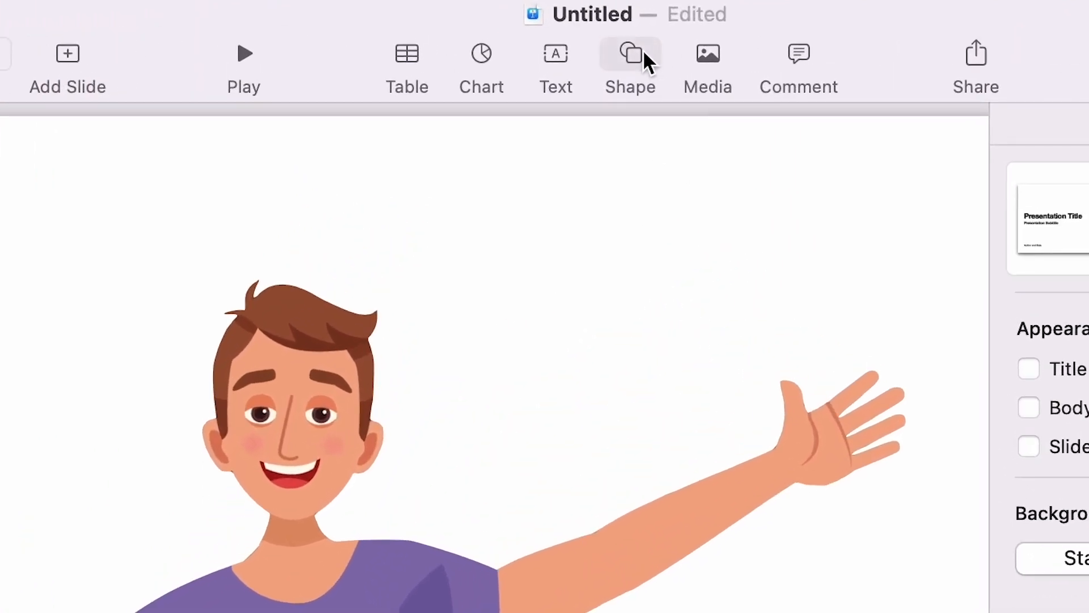
left_click(645, 52)
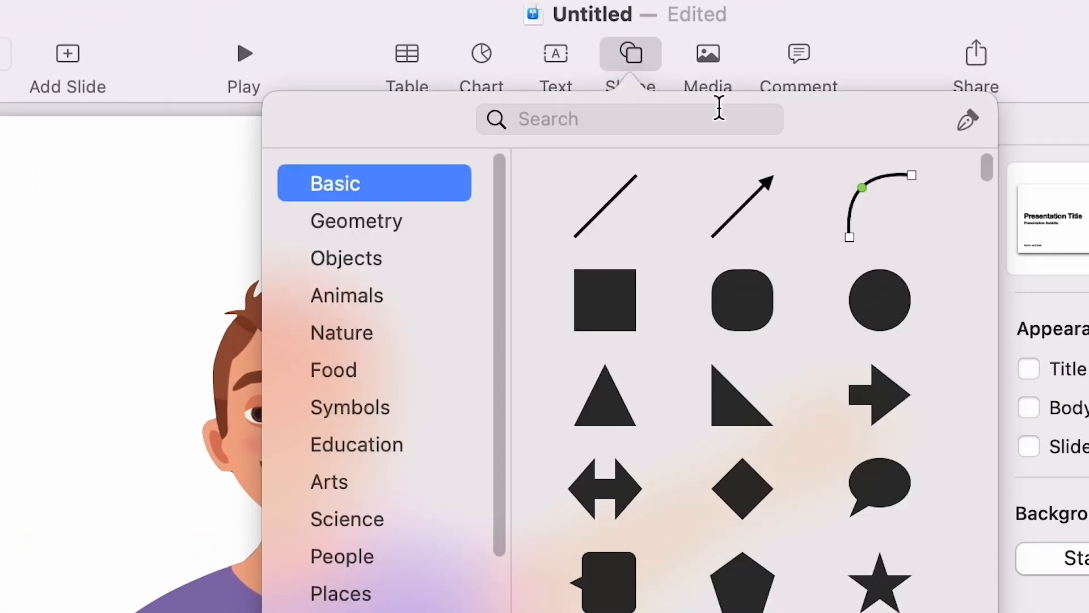
left_click(964, 126)
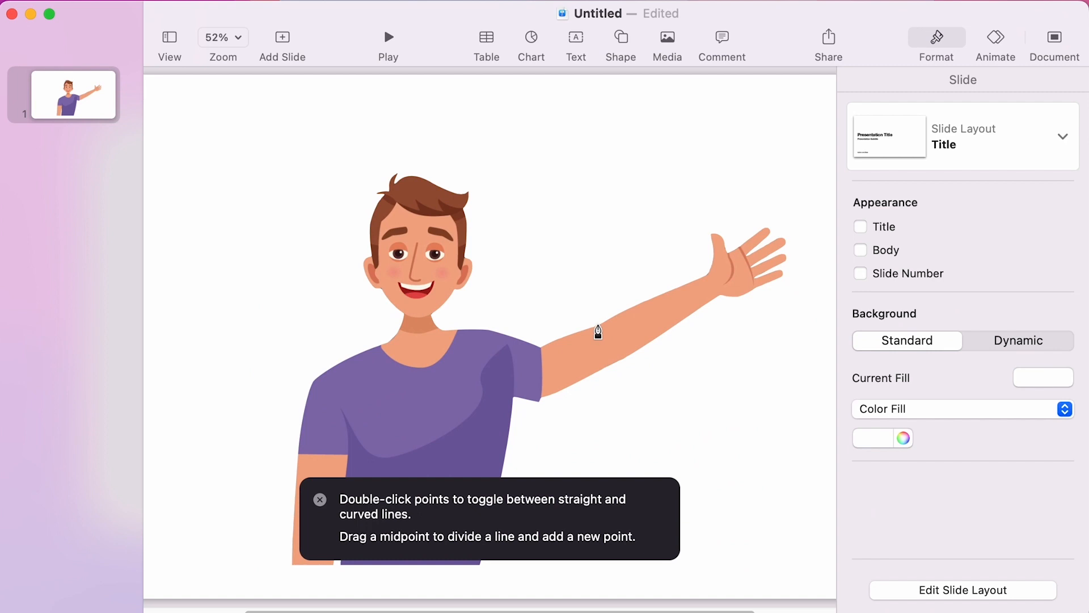
left_click(598, 326)
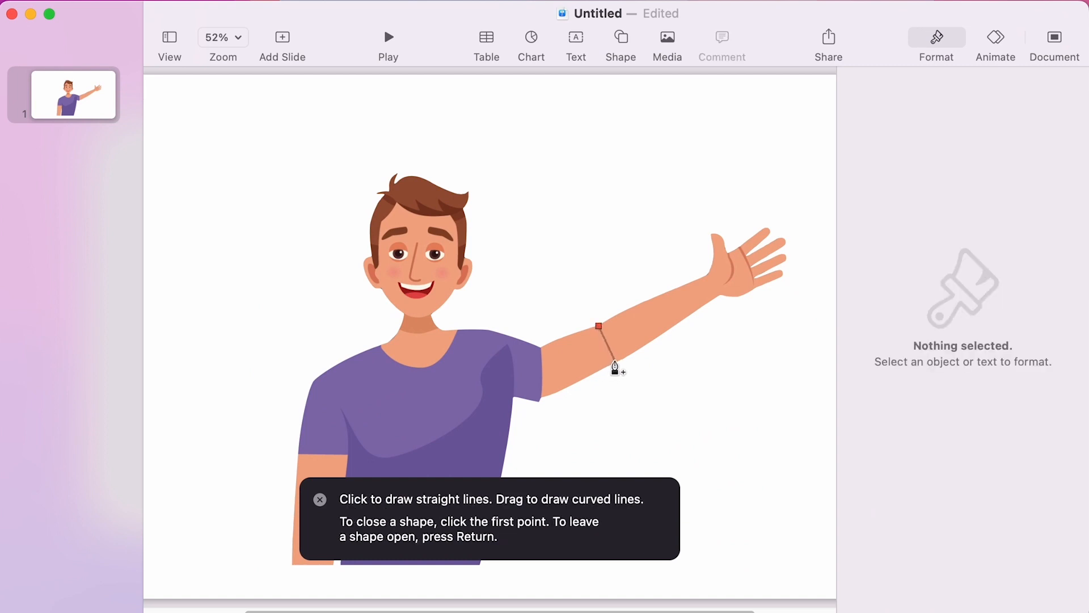
left_click(633, 365)
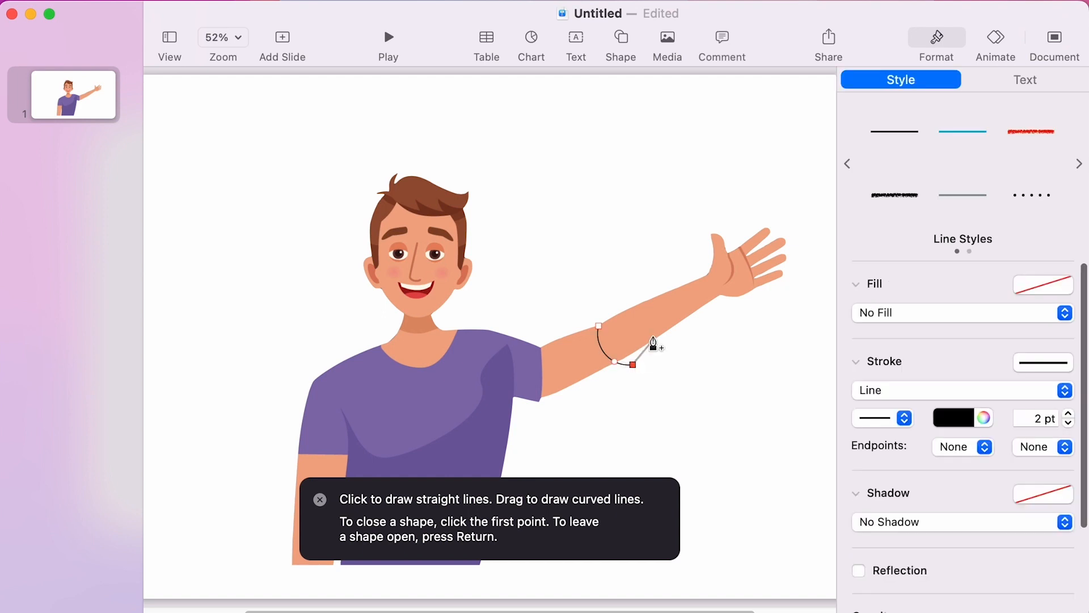
left_click(797, 294)
left_click(801, 193)
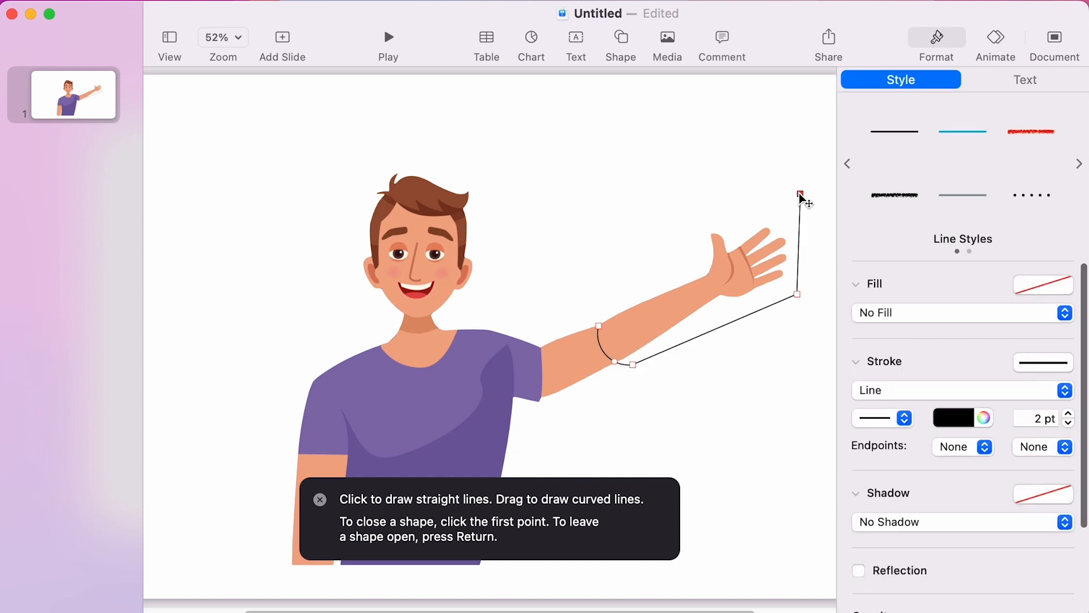
left_click(663, 192)
left_click(599, 286)
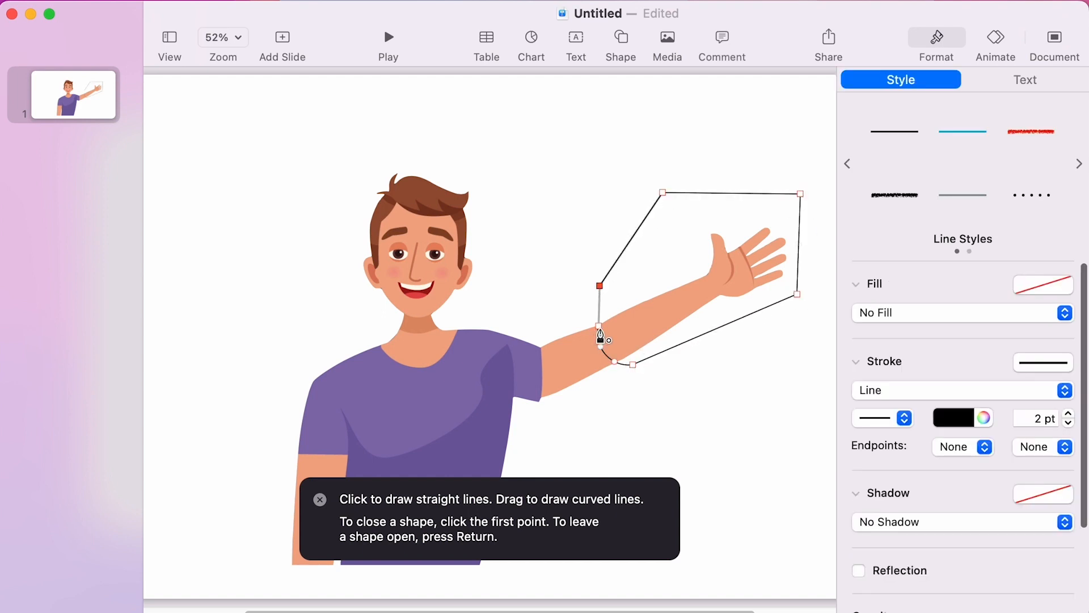
left_click(600, 335)
Draw a second closed Pen shape around the head, torso and upper arm, cutting straight across the elbow.
left_click(621, 41)
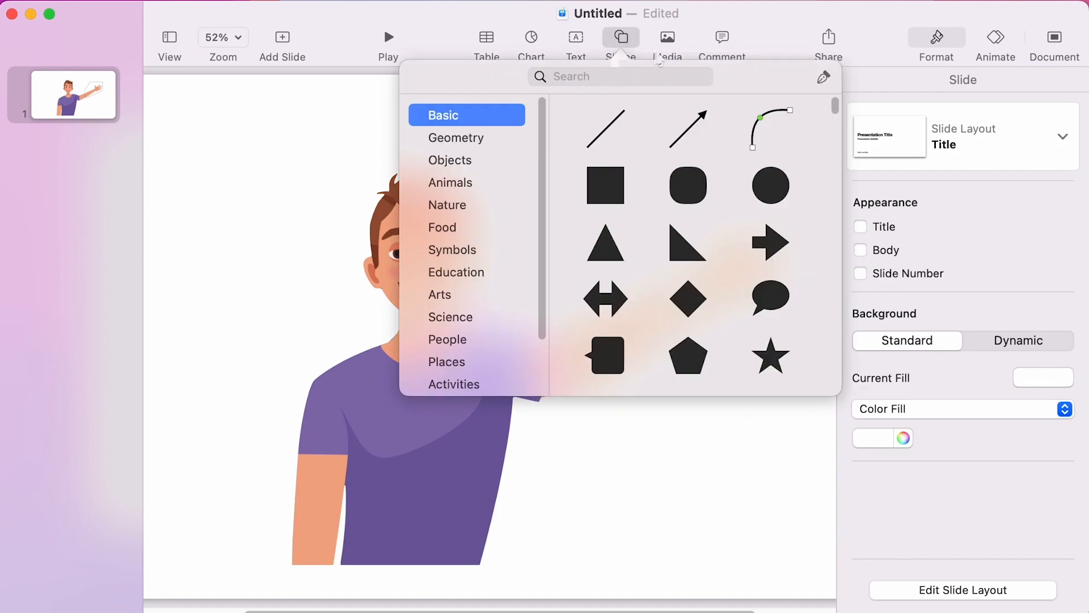
left_click(824, 77)
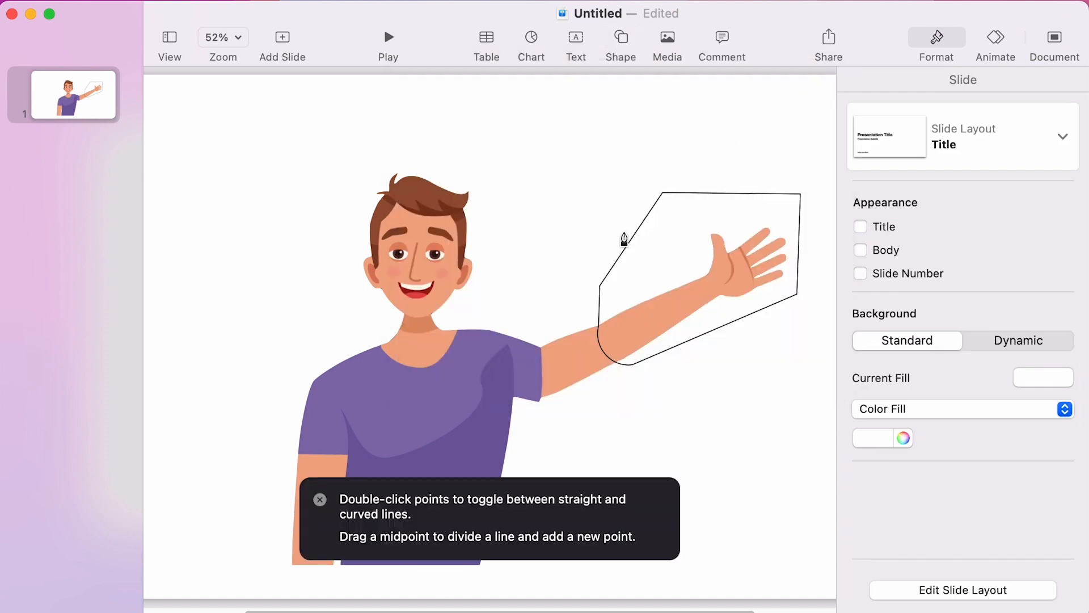
left_click(599, 327)
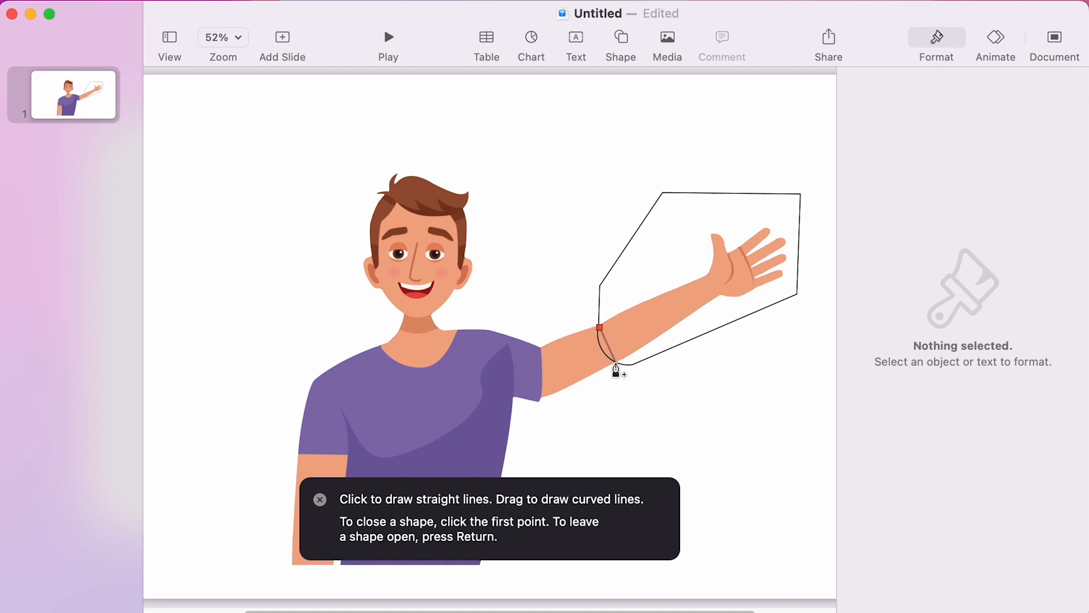
left_click_drag(616, 369, 615, 375)
left_click(585, 428)
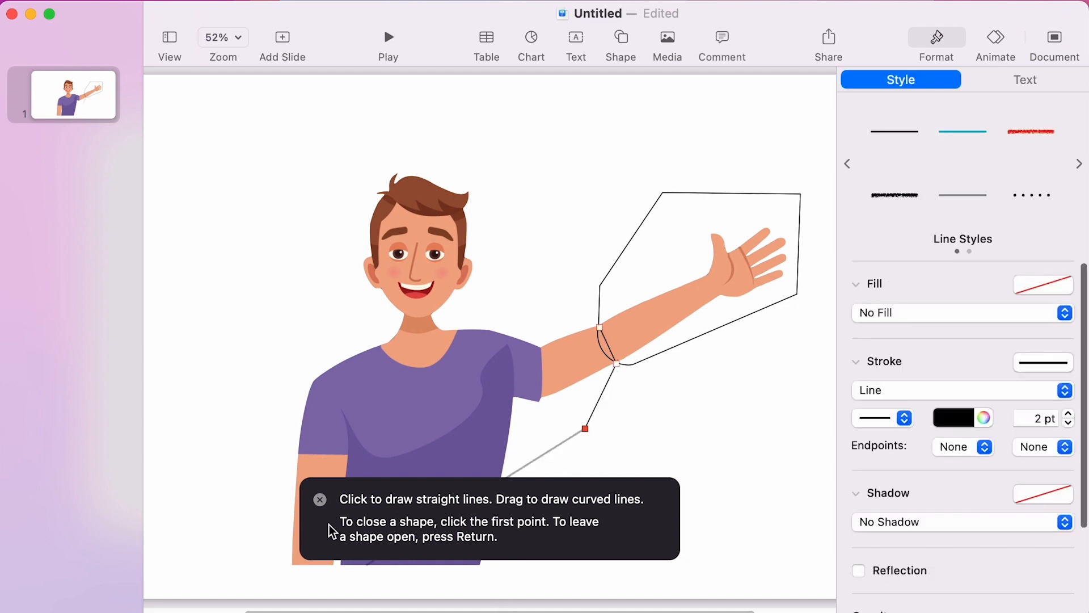
left_click(319, 499)
left_click(501, 575)
left_click(376, 580)
left_click(243, 573)
left_click(252, 387)
left_click(285, 257)
left_click(321, 148)
left_click(535, 159)
left_click(549, 253)
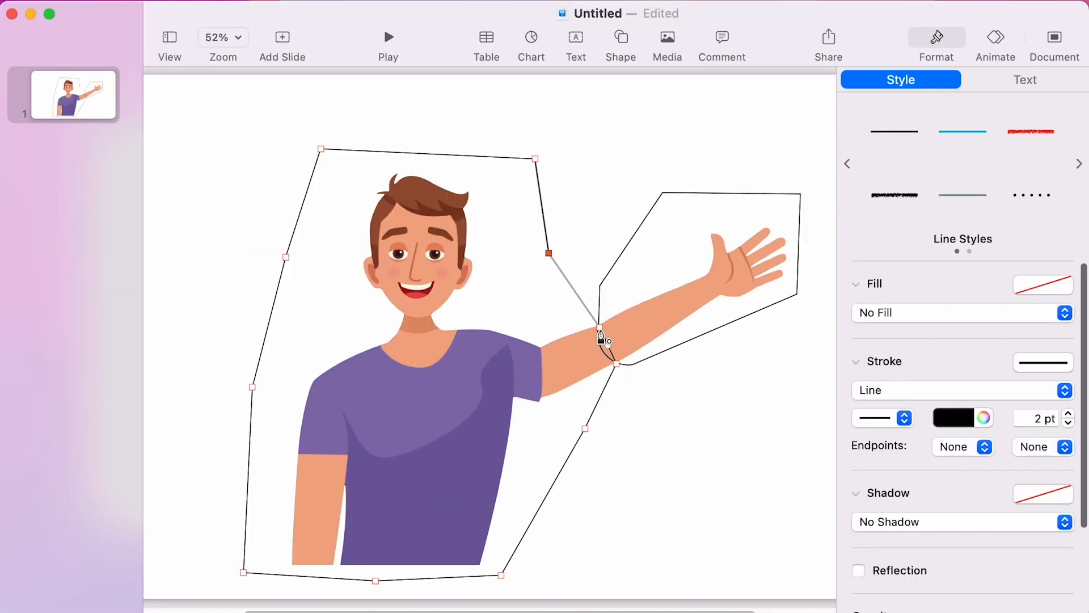
scroll(604, 330, "up", 5)
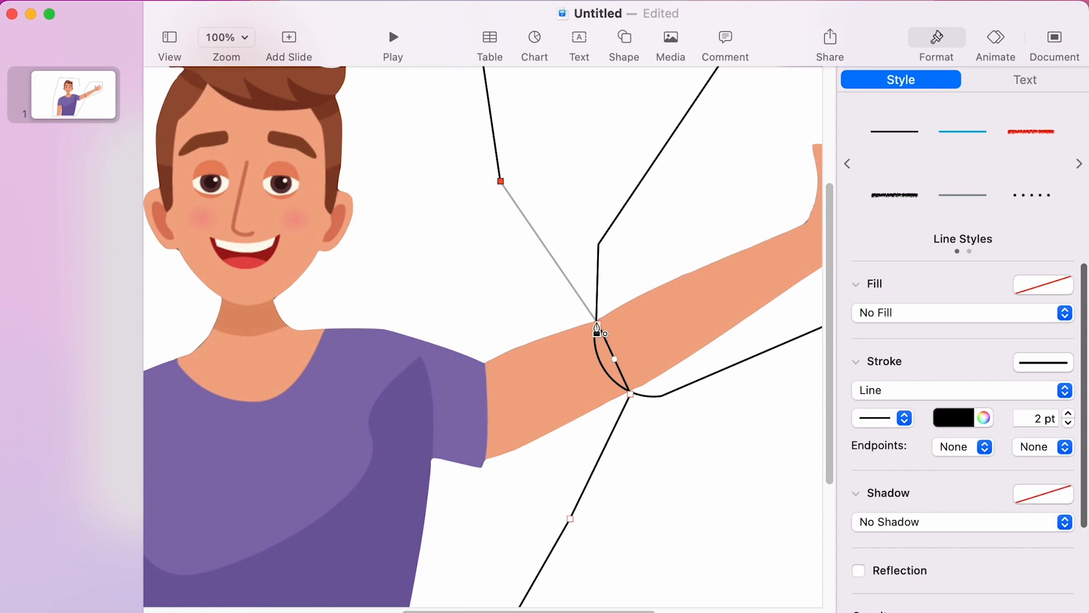
left_click(598, 325)
Duplicate the boy image.
scroll(481, 394, "down", 5)
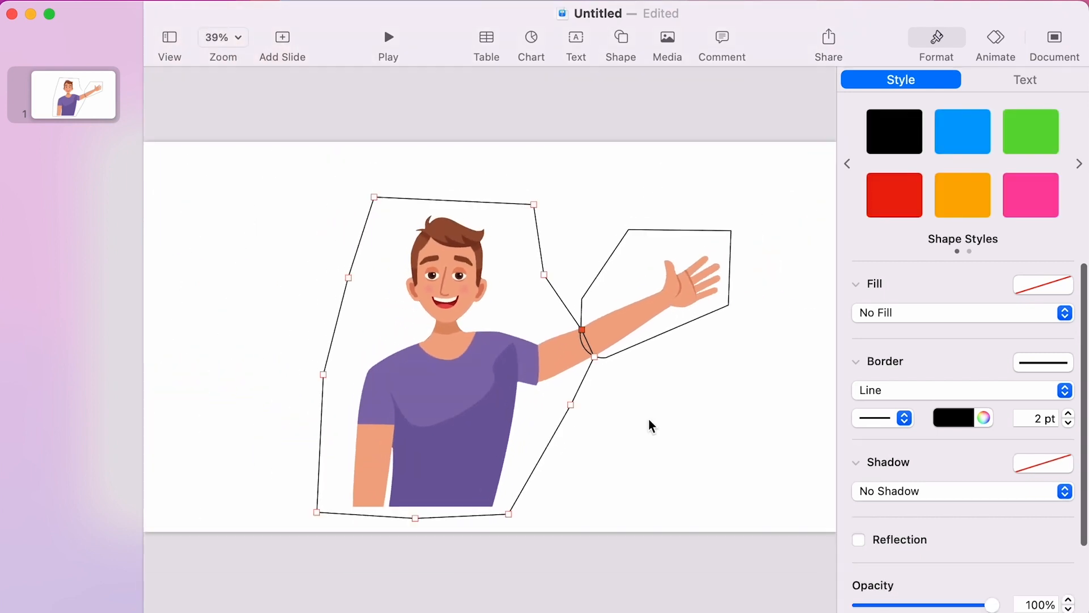
left_click(409, 376)
right_click(609, 348)
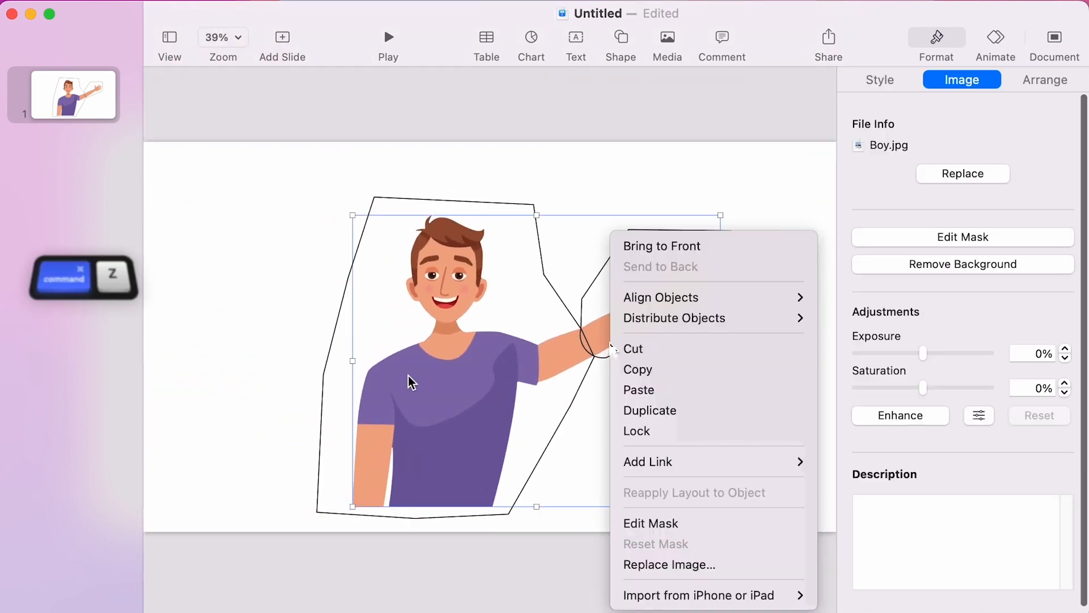
left_click(638, 409)
left_click_drag(627, 332, 455, 277)
left_click(738, 401)
key("super+z")
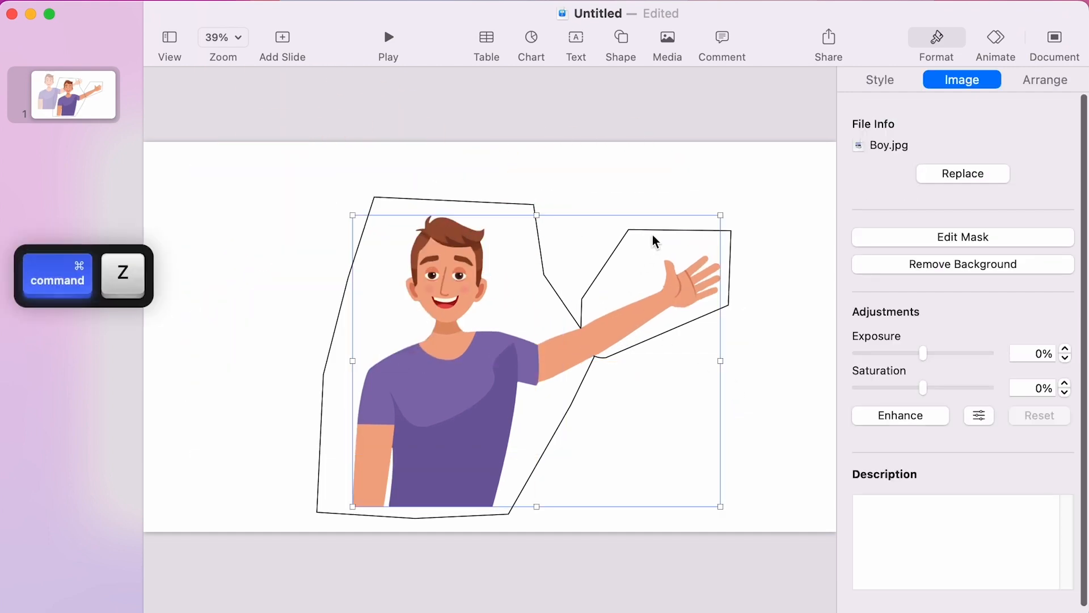
Mask the top copy of the image with the forearm outline and move the cut-out forearm above the original arm.
left_click(656, 229)
left_click(604, 330, "shift")
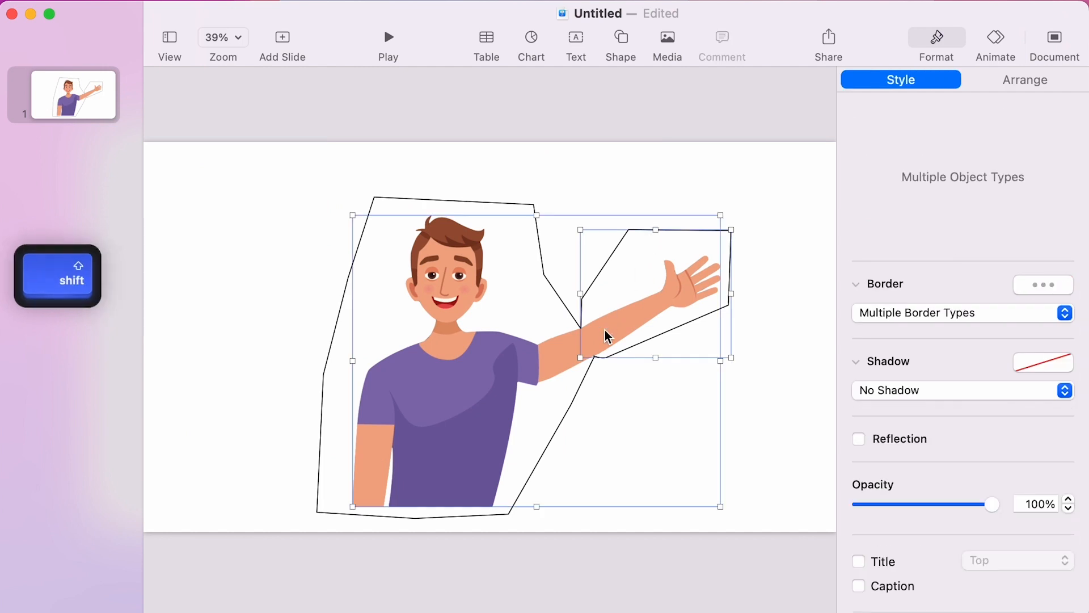
left_click(321, 1)
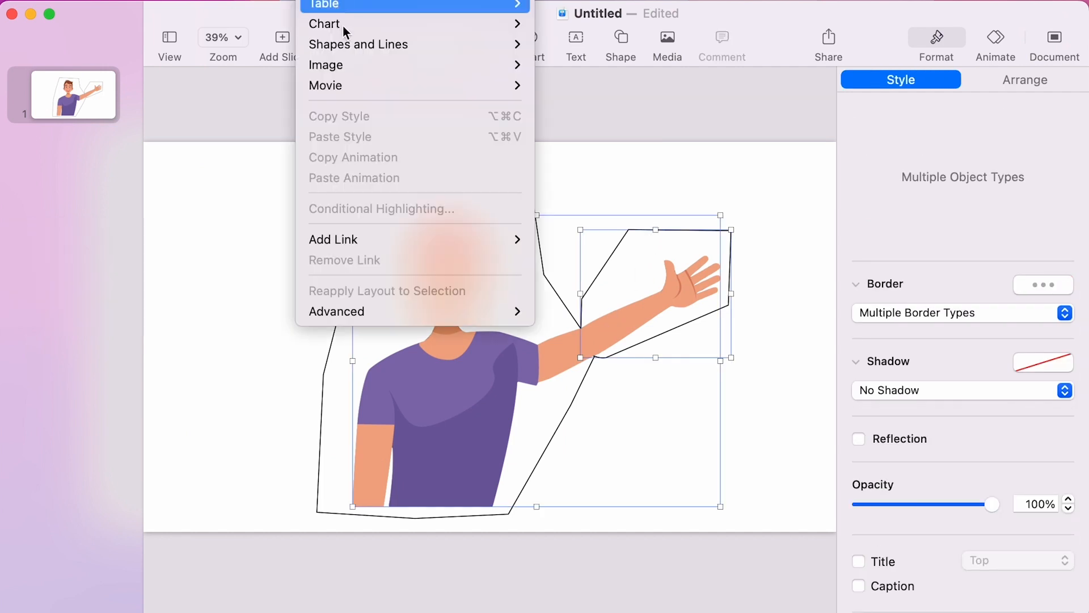
mouse_move(389, 71)
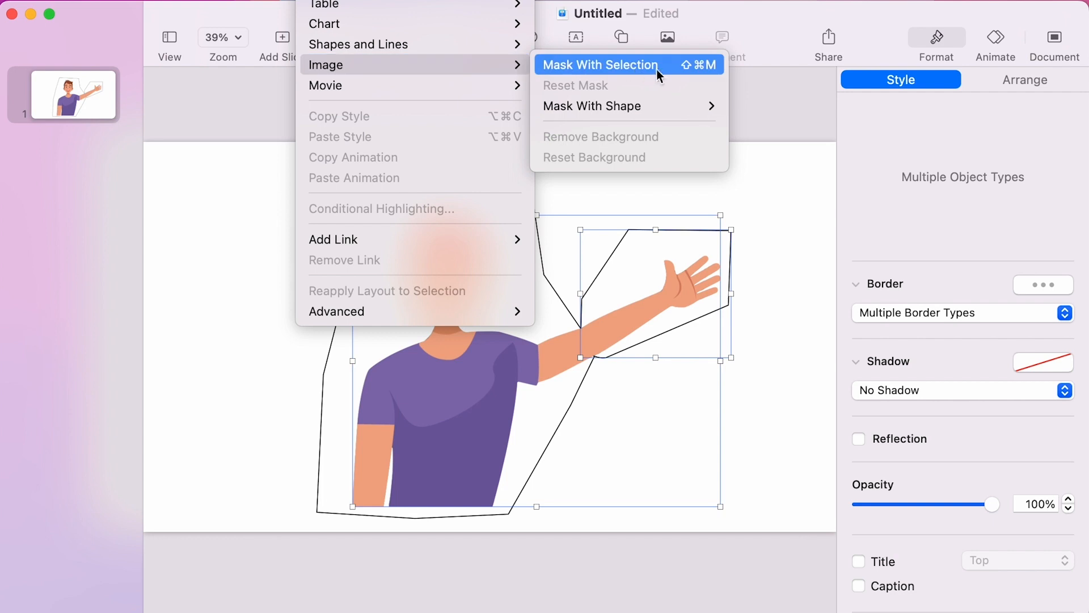
left_click(671, 68)
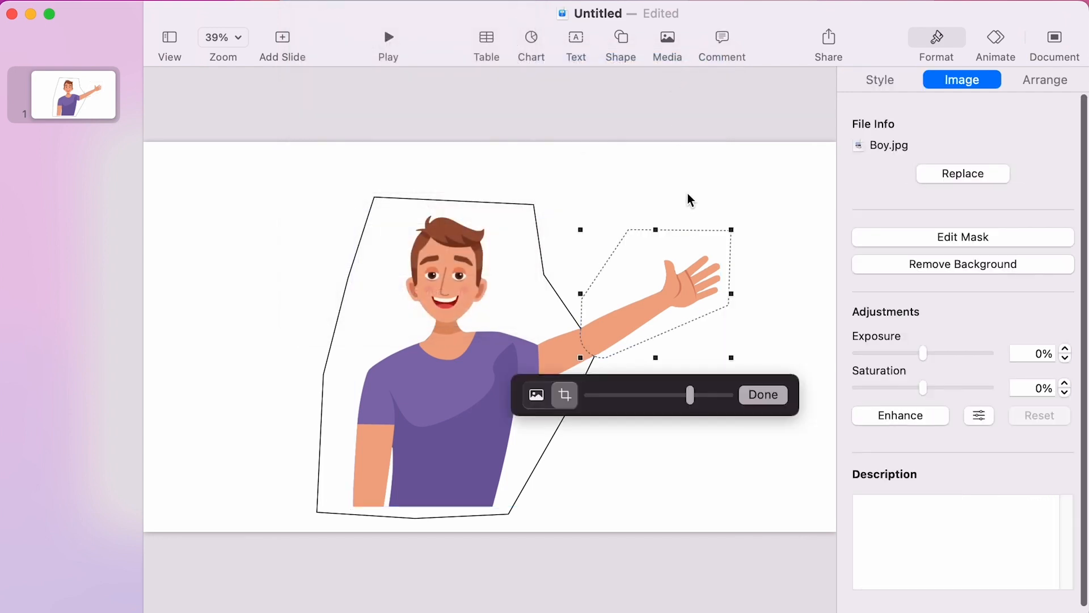
left_click(764, 396)
left_click(765, 376)
left_click_drag(689, 300, 722, 162)
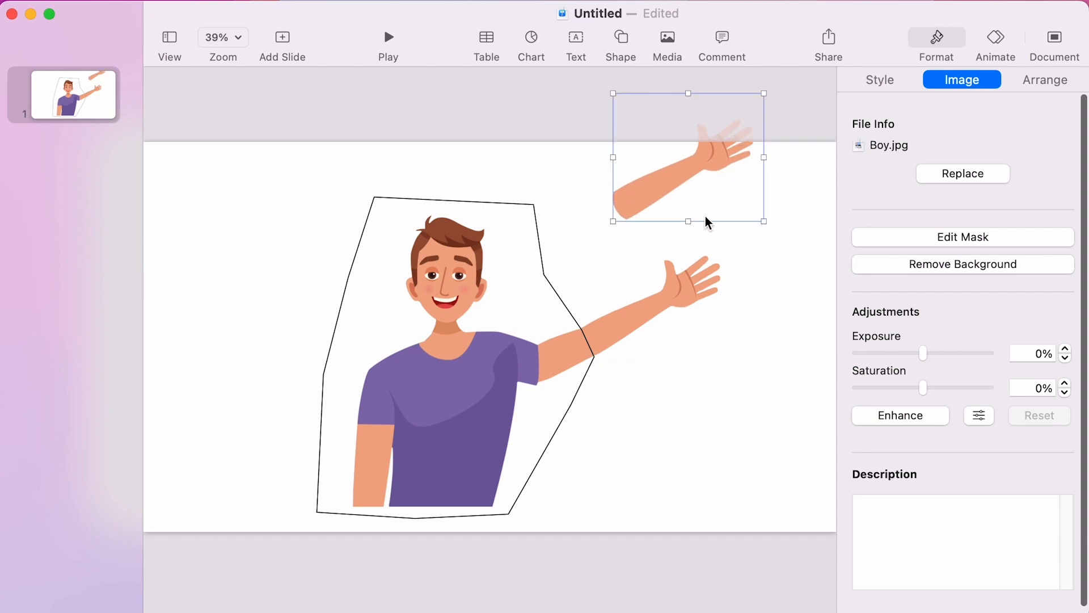
Undo the forearm cut-out's last move, keeping the body outline in its place.
key("super+z")
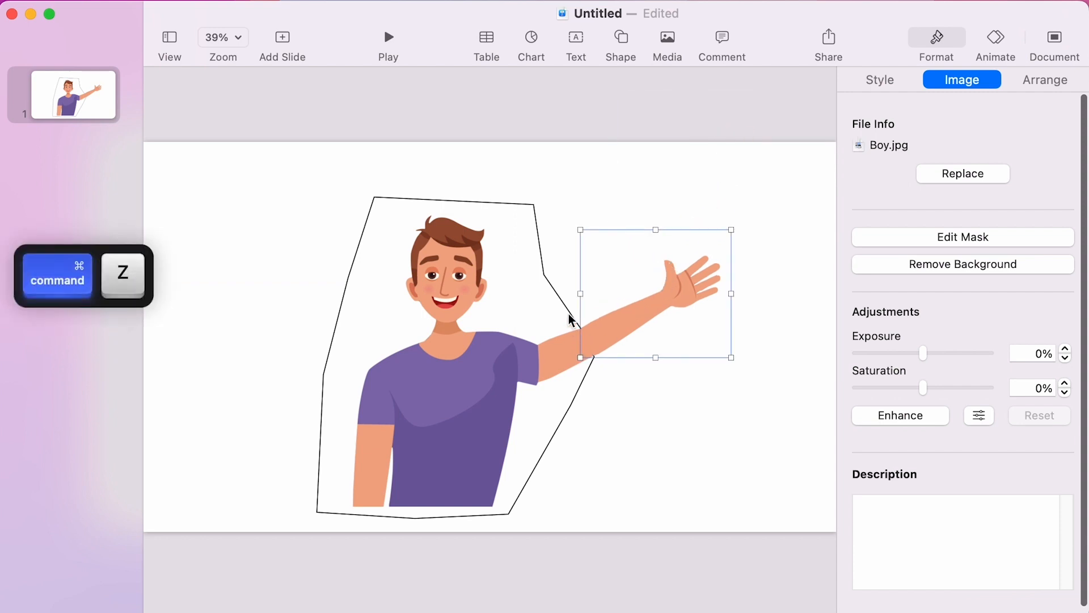
left_click(570, 318)
left_click_drag(562, 294, 536, 246)
key("super+z")
Mask the remaining full boy image with the head-and-torso outline and finish the mask edit.
left_click(545, 360, "shift")
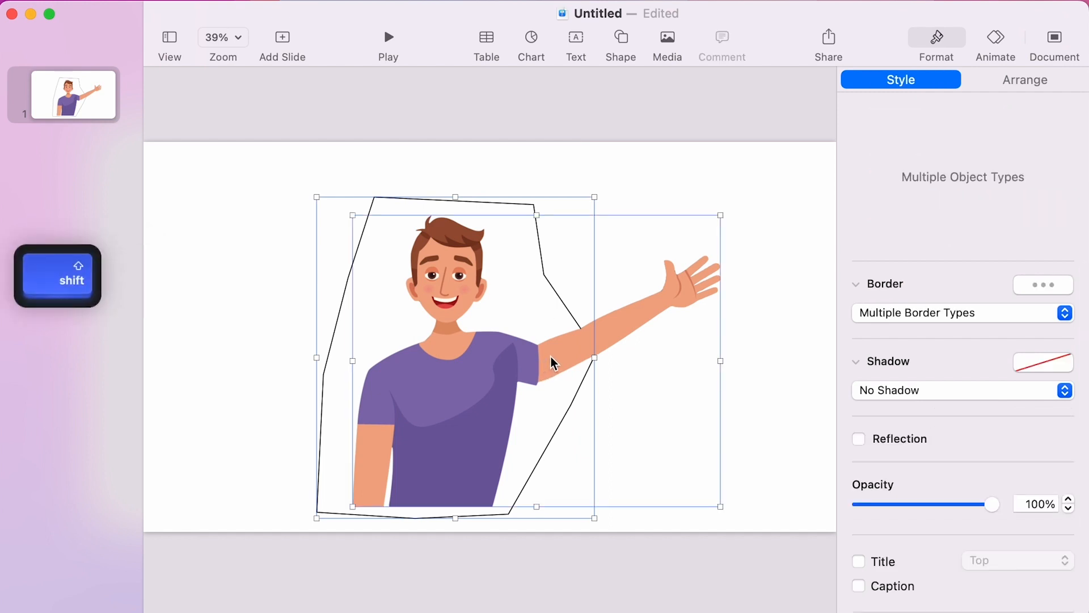
left_click_drag(550, 356, 493, 352)
key("super+z")
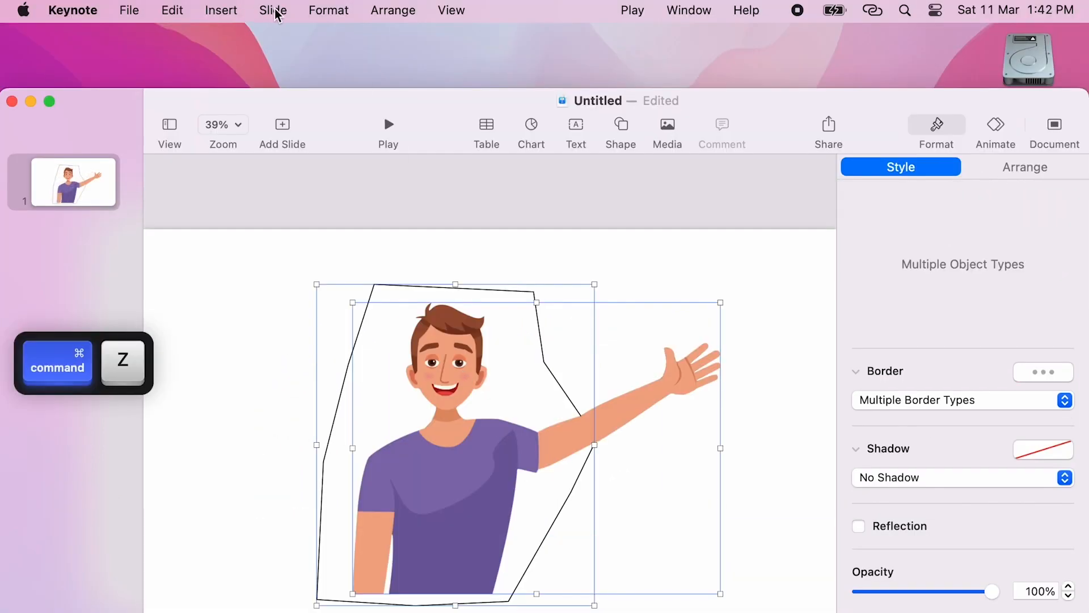
left_click(316, 14)
mouse_move(363, 152)
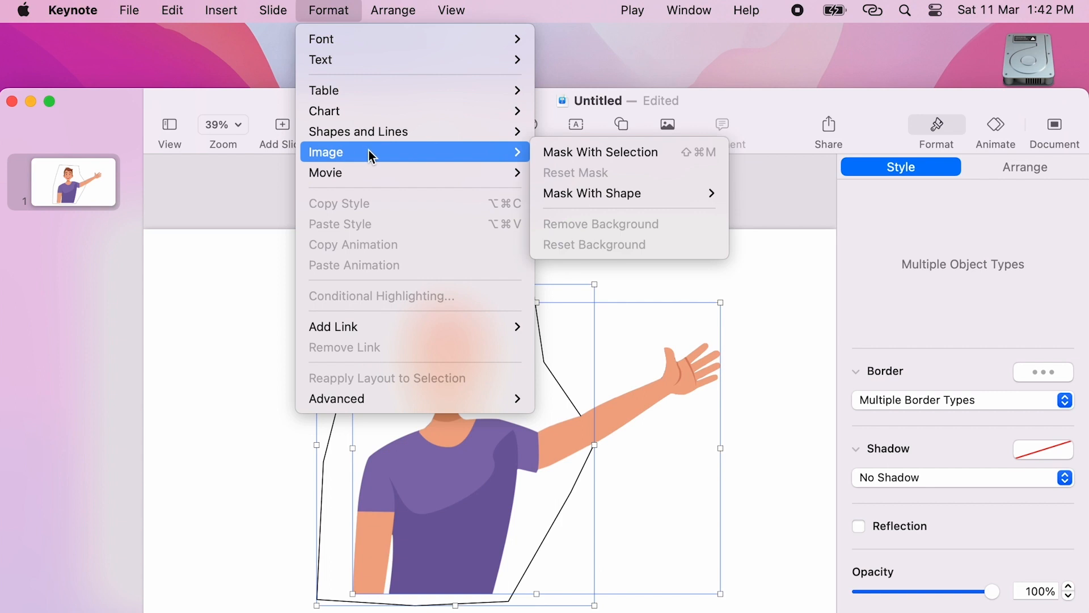
left_click(575, 159)
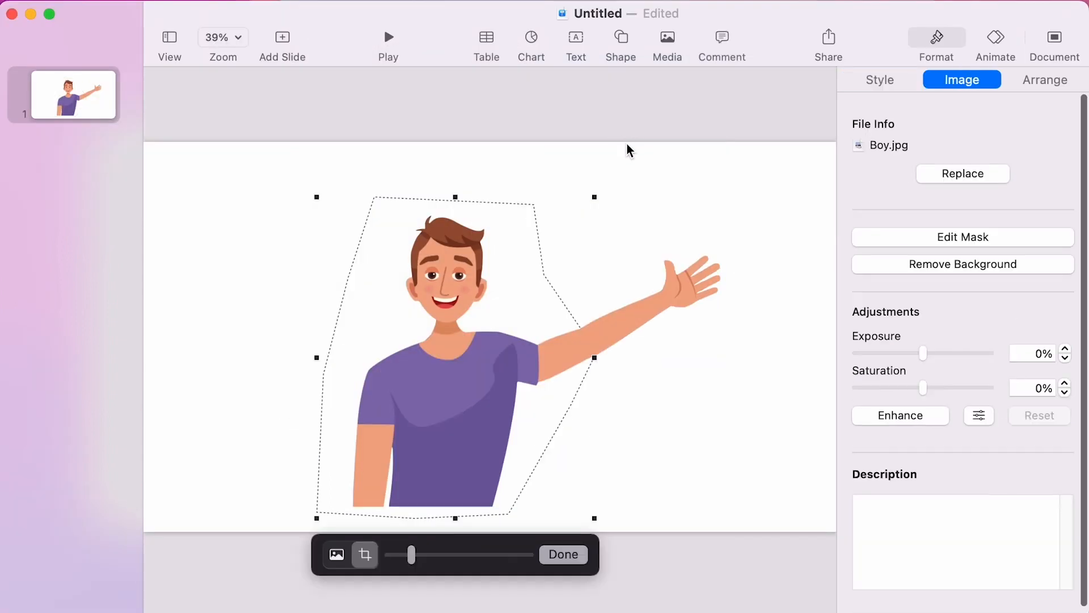
left_click(563, 555)
Move the body piece down to the slide's lower edge and fit the forearm piece back onto the elbow.
left_click_drag(540, 378, 428, 383)
left_click_drag(629, 336, 554, 311)
left_click_drag(440, 416, 520, 388)
left_click_drag(535, 306, 604, 352)
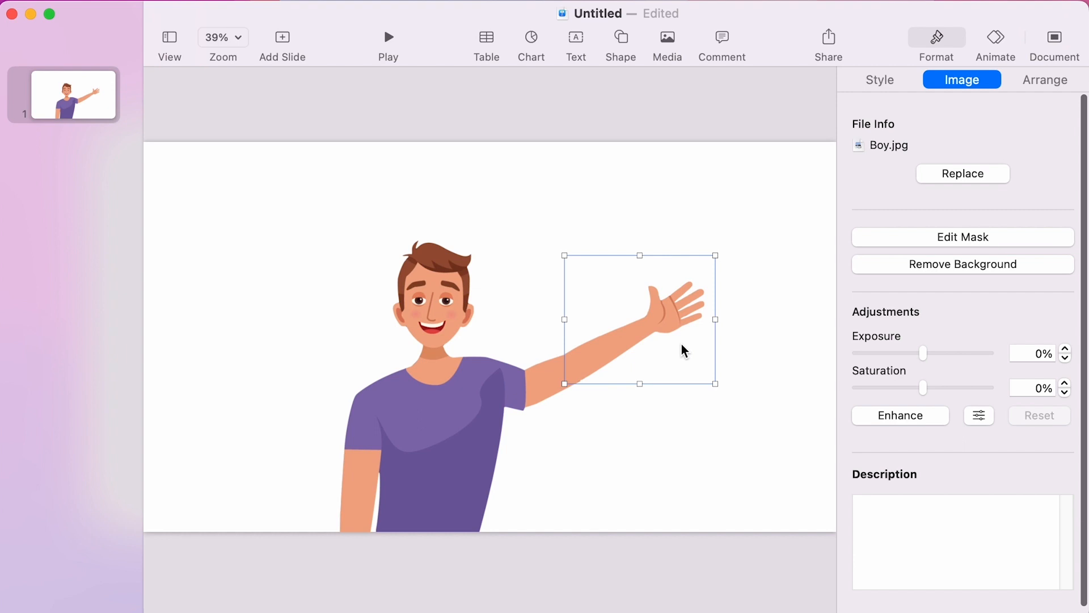
scroll(619, 403, "up", 5)
left_click_drag(459, 258, 455, 263)
scroll(455, 263, "down", 5)
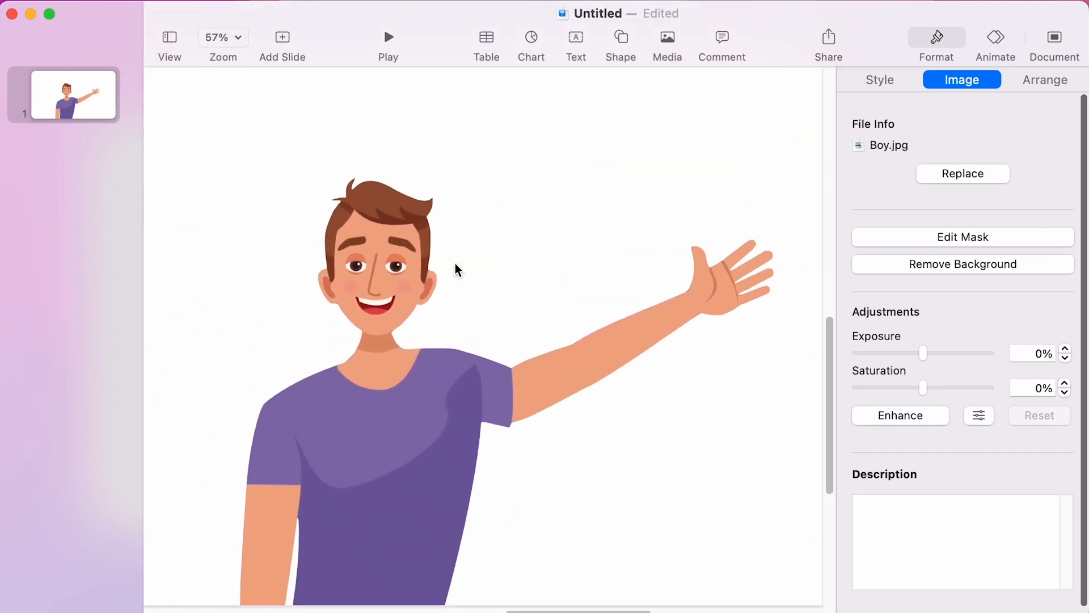
left_click(692, 180)
Try a counterclockwise 45° Rotate action on the forearm piece, preview it and undo it.
left_click(675, 329)
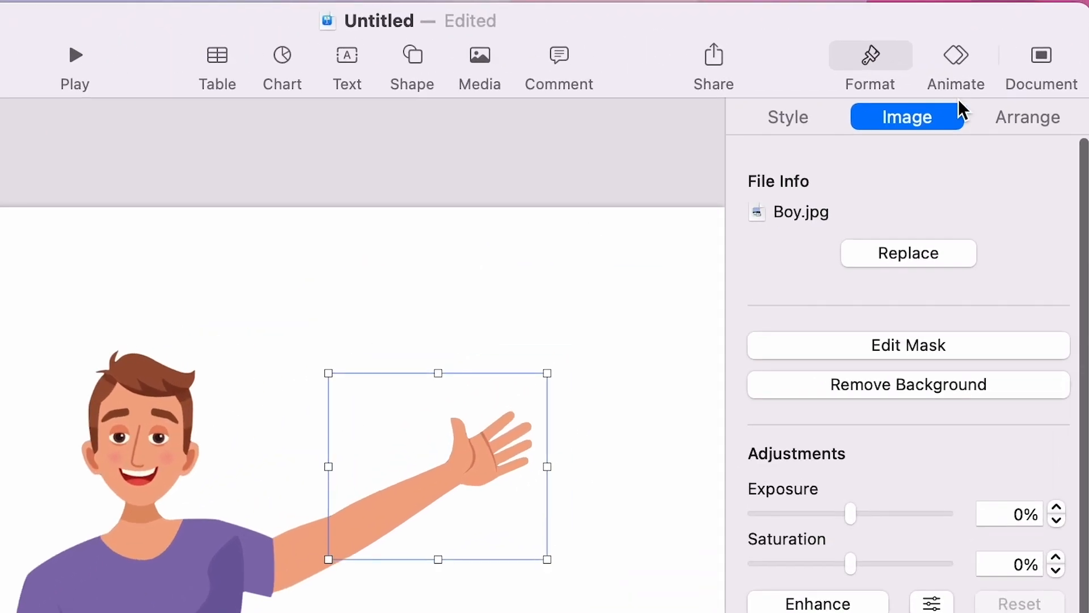
left_click(951, 57)
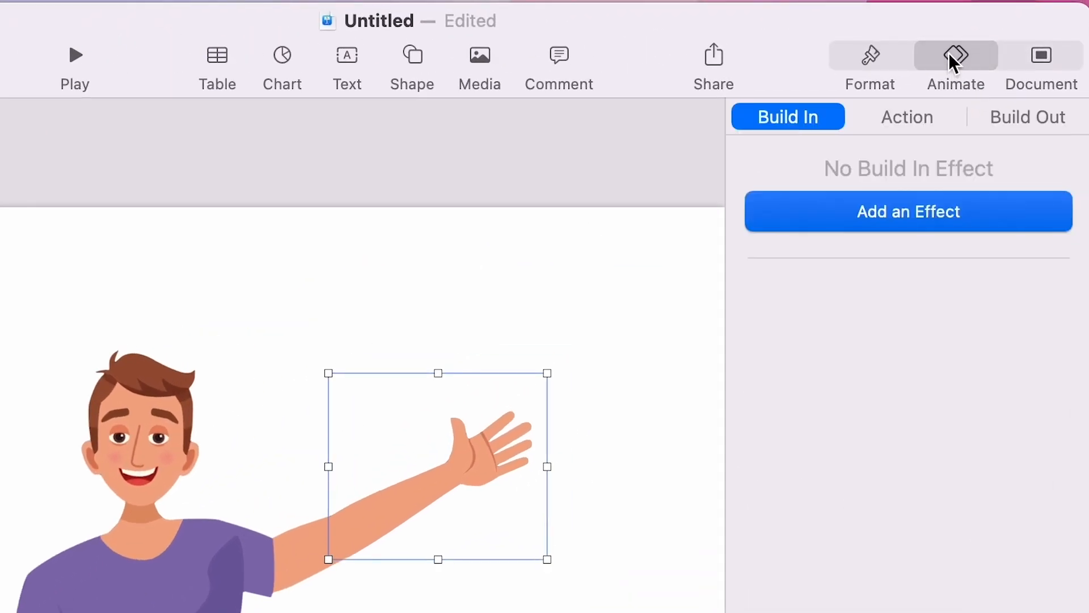
left_click(921, 114)
left_click(964, 211)
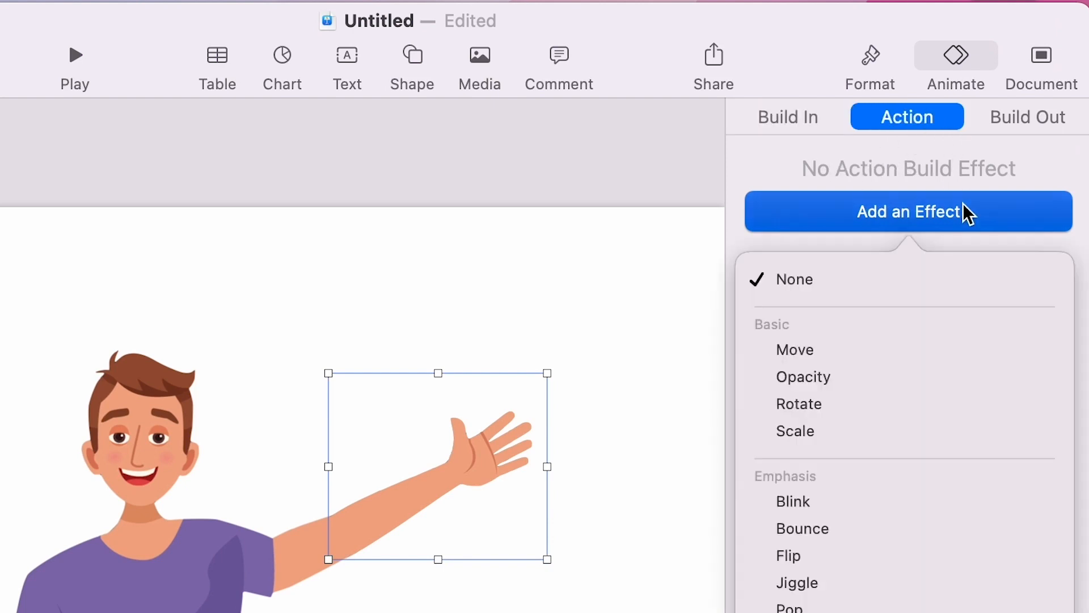
left_click(837, 405)
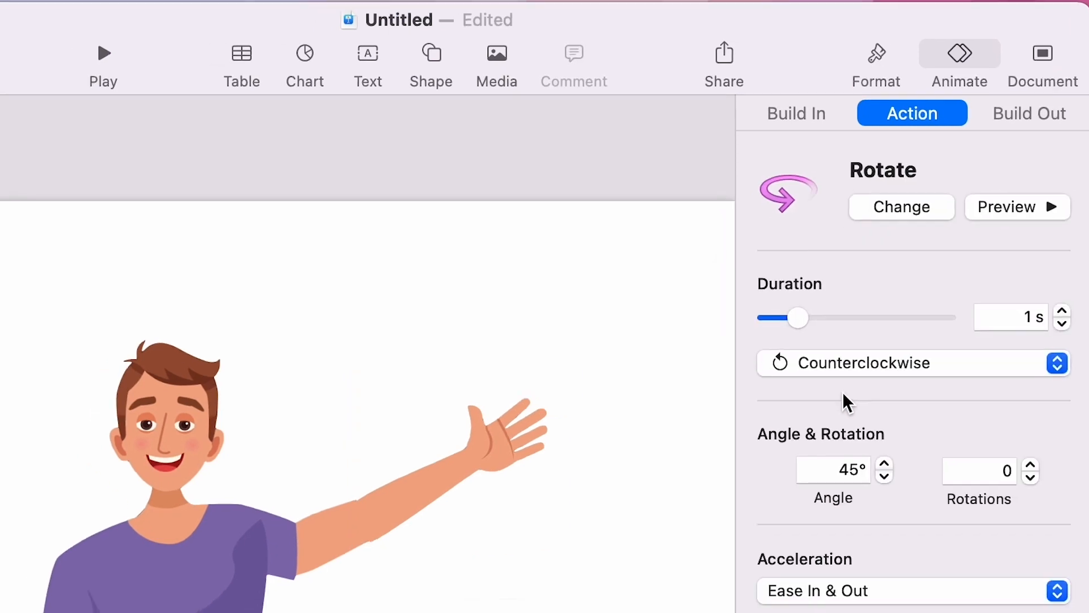
left_click(999, 208)
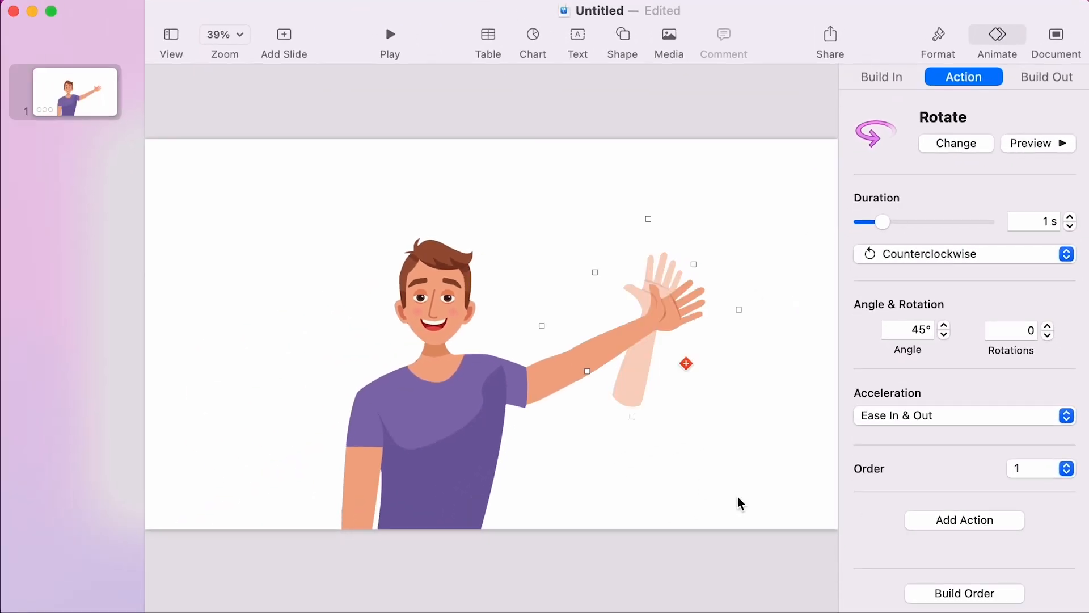
key("super+z")
key("super+z")
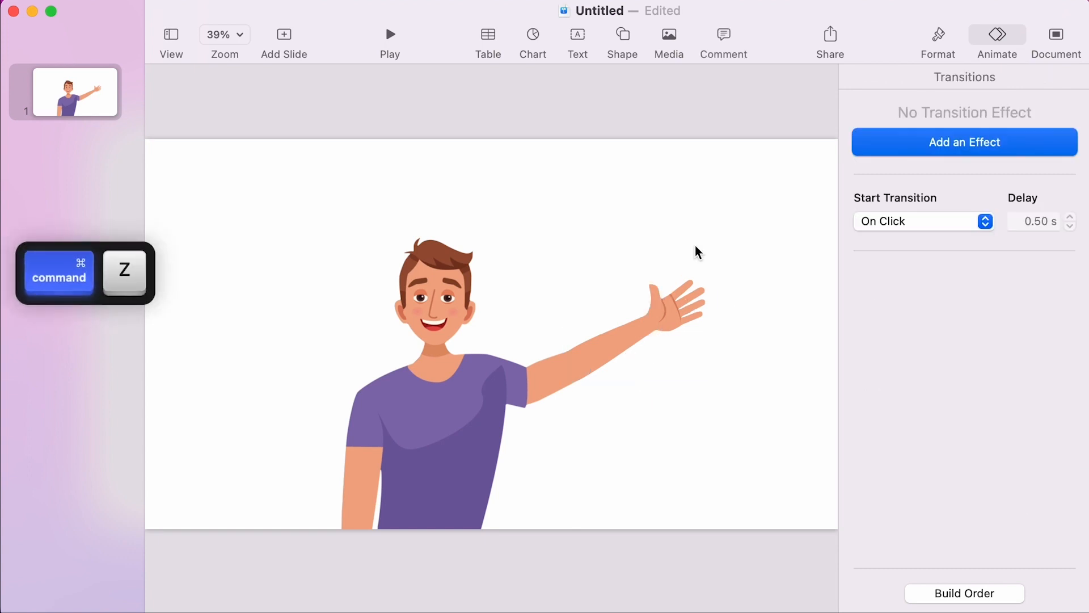
Try rotating the forearm piece freehand on the slide and undo the rotation.
left_click(623, 336)
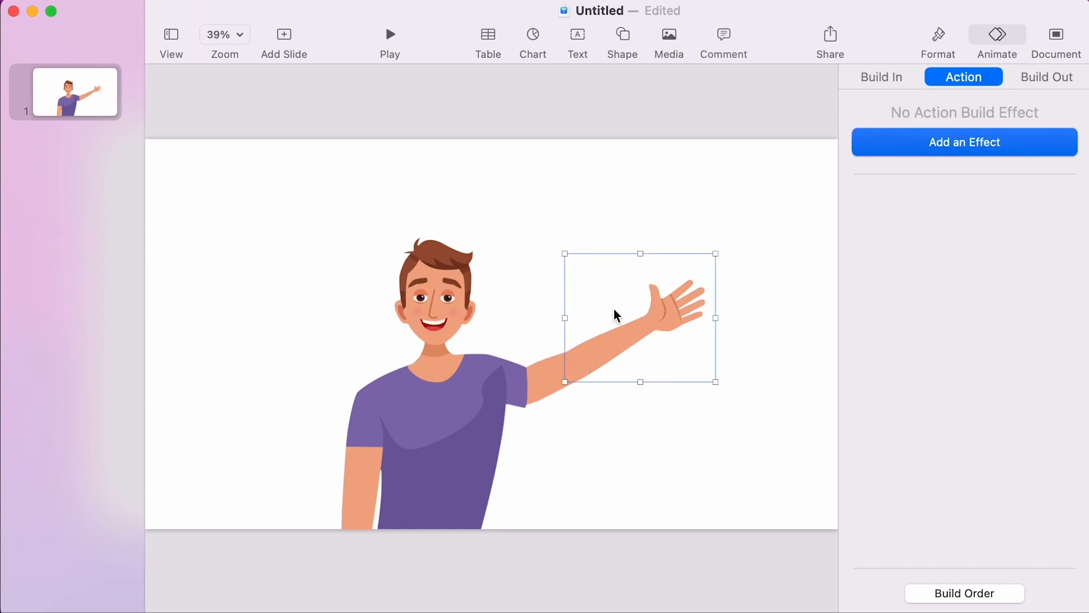
scroll(624, 324, "up", 5)
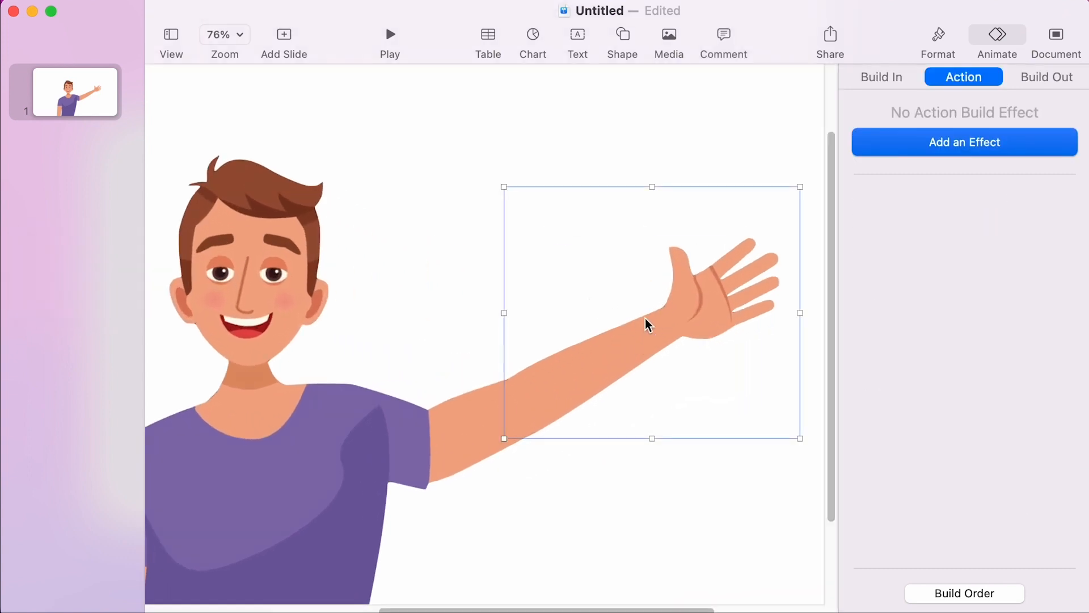
key("super")
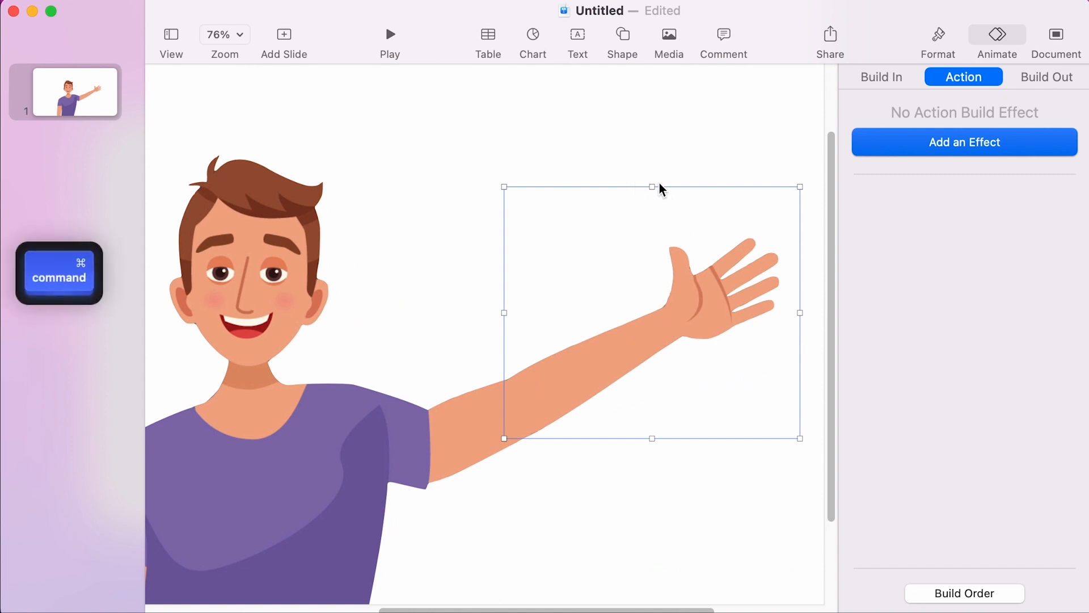
left_click_drag(653, 187, 609, 186)
key("super+z")
scroll(609, 328, "down", 5)
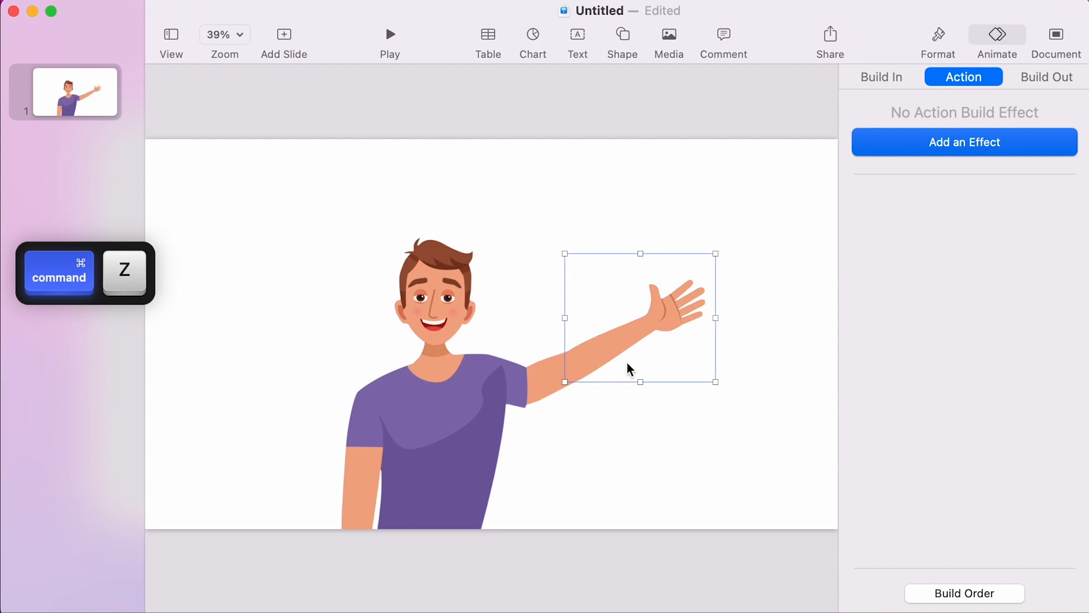
Duplicate the forearm piece and align the copy exactly over the original.
right_click(632, 349)
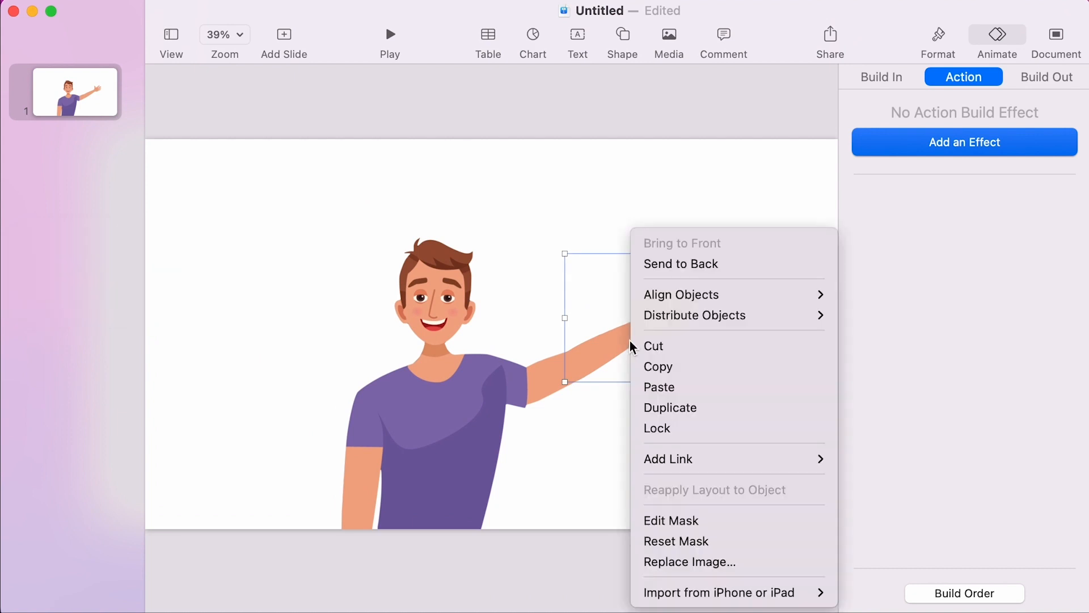
left_click(703, 417)
left_click_drag(645, 331, 642, 326)
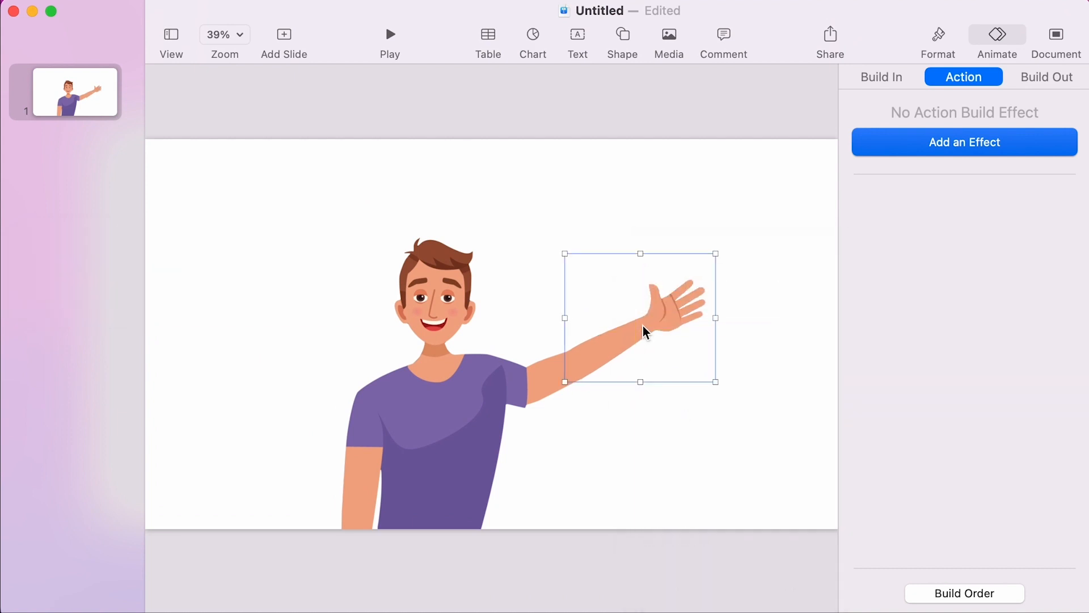
Flip the duplicated forearm both horizontally and vertically.
left_click(948, 33)
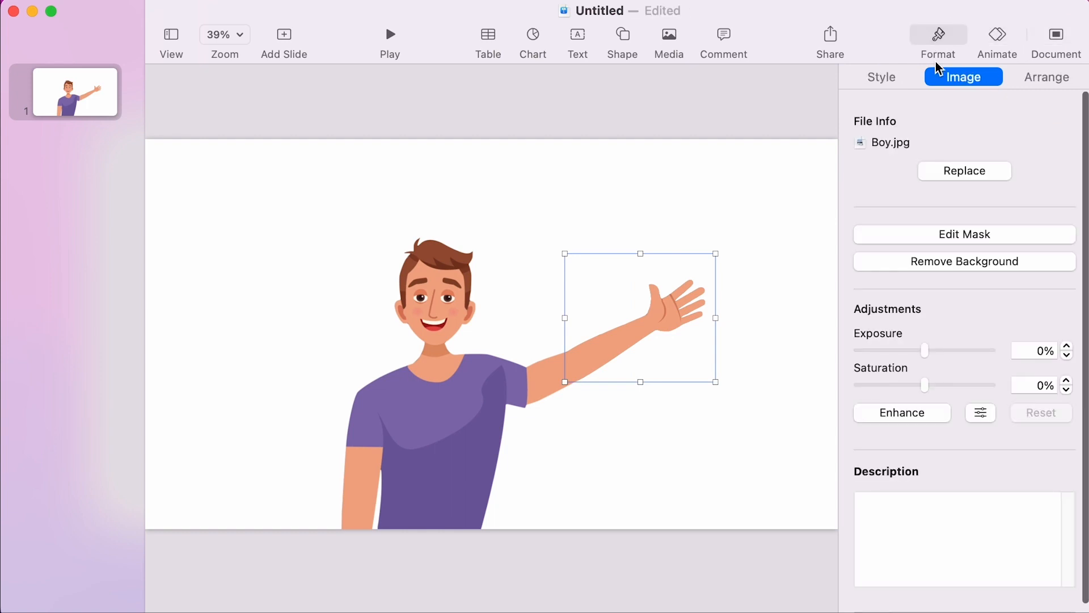
left_click(1032, 78)
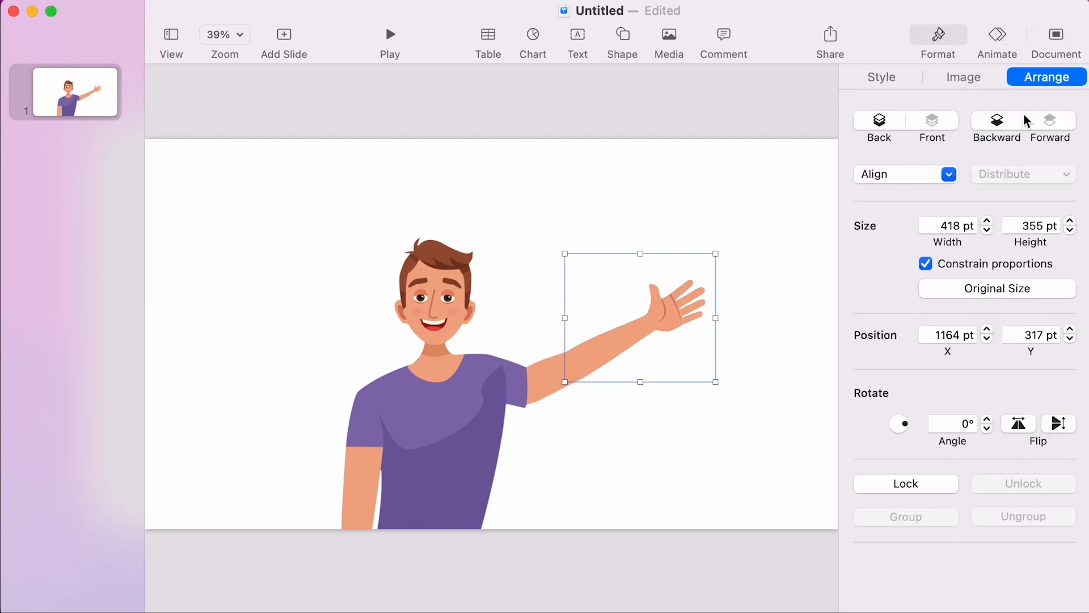
left_click(1028, 429)
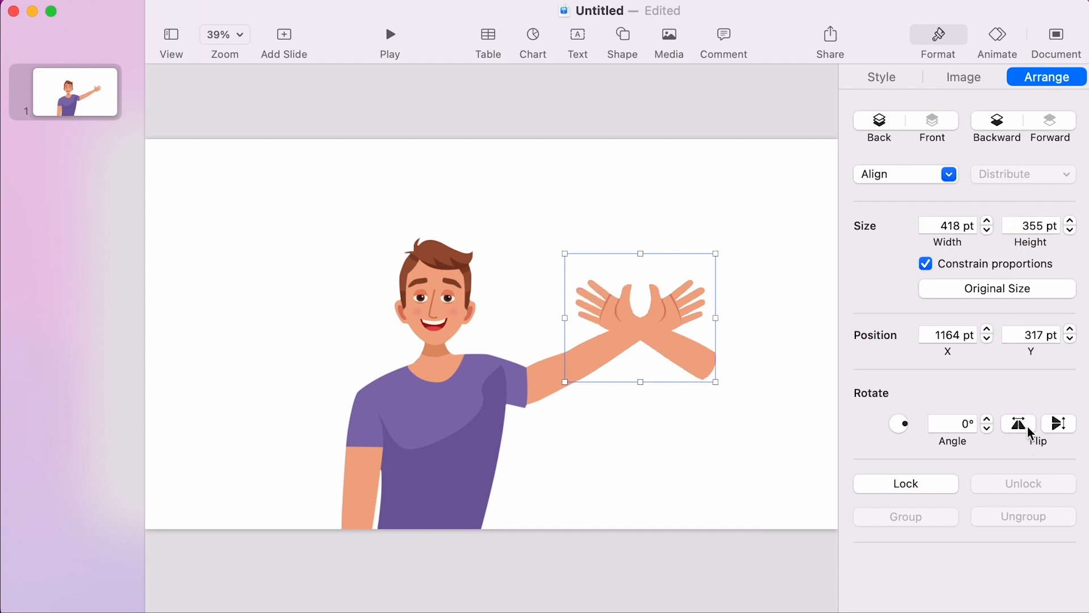
left_click(1058, 424)
Move the original forearm and its flipped copy above the upper arm, joined end to end at their elbow ends.
left_click_drag(636, 328, 651, 205)
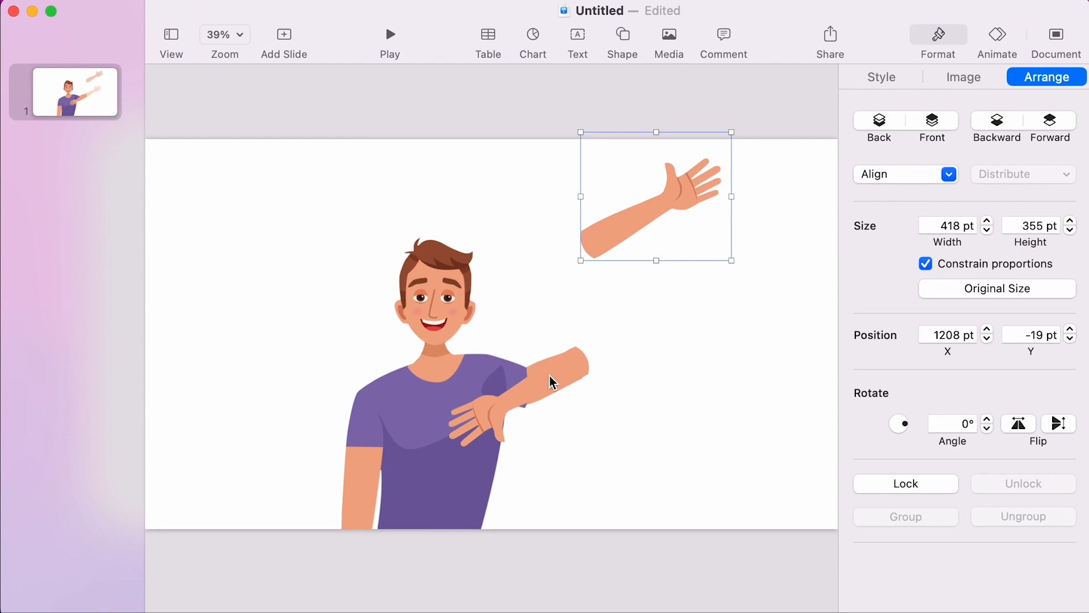
left_click_drag(549, 375, 554, 272)
left_click(656, 369)
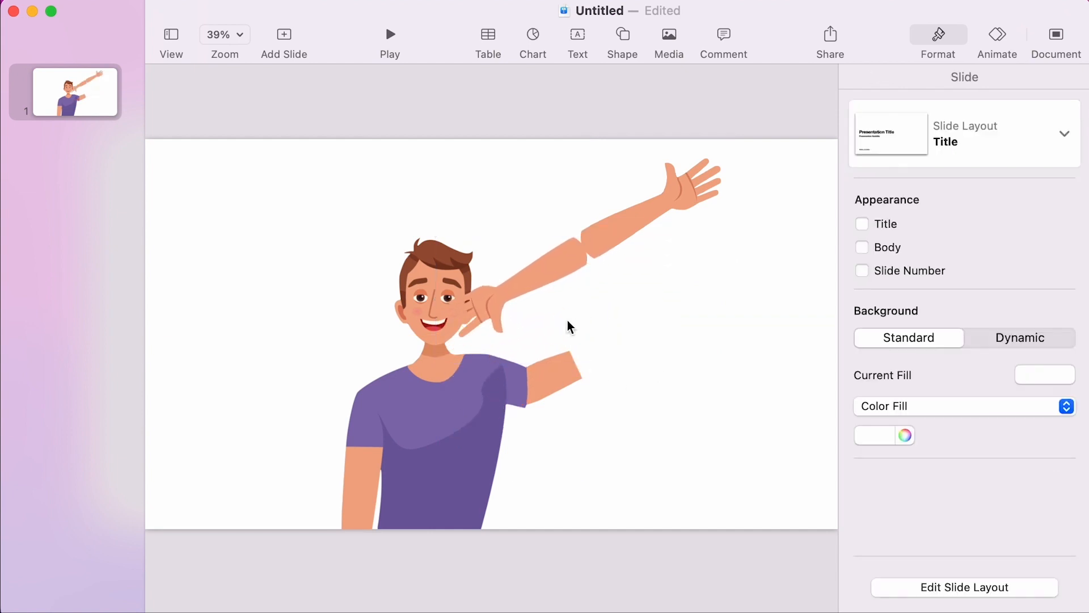
Lower the flipped forearm copy's opacity until it is almost transparent.
left_click(554, 267)
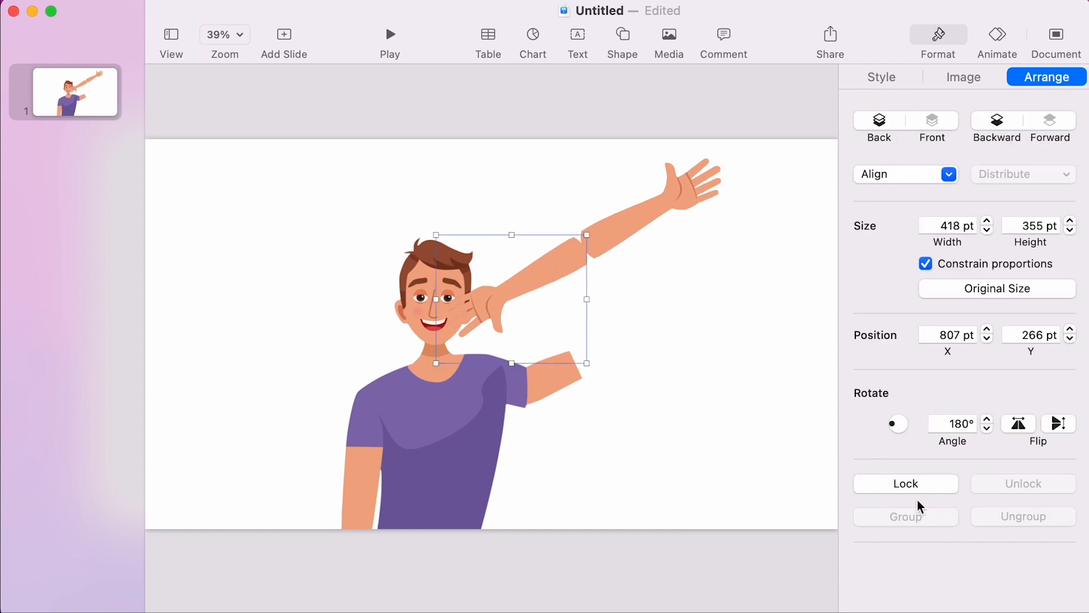
left_click(885, 79)
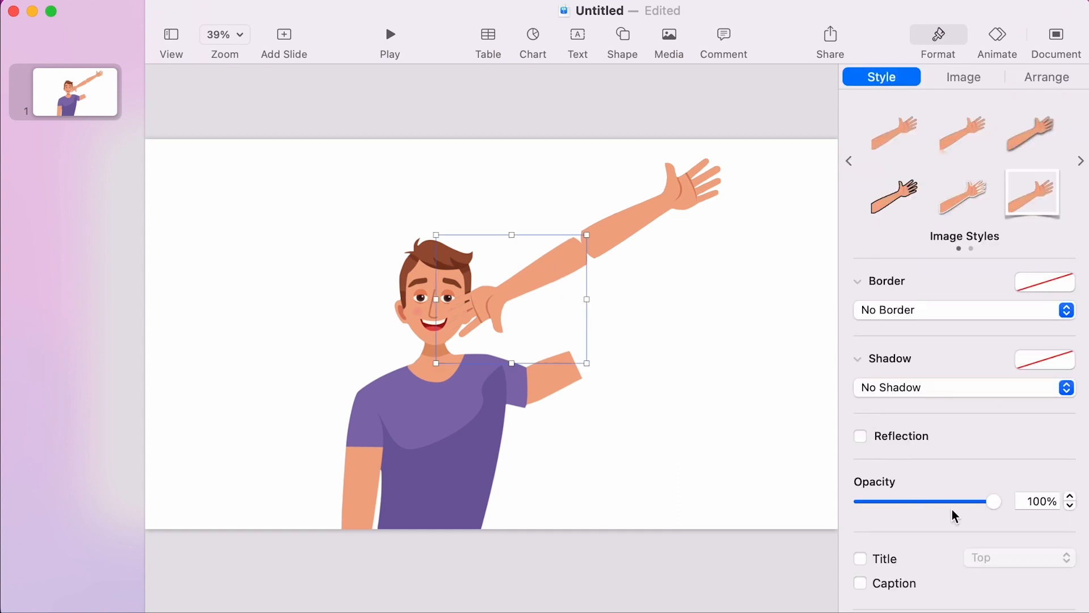
left_click_drag(993, 502, 876, 506)
left_click(625, 285)
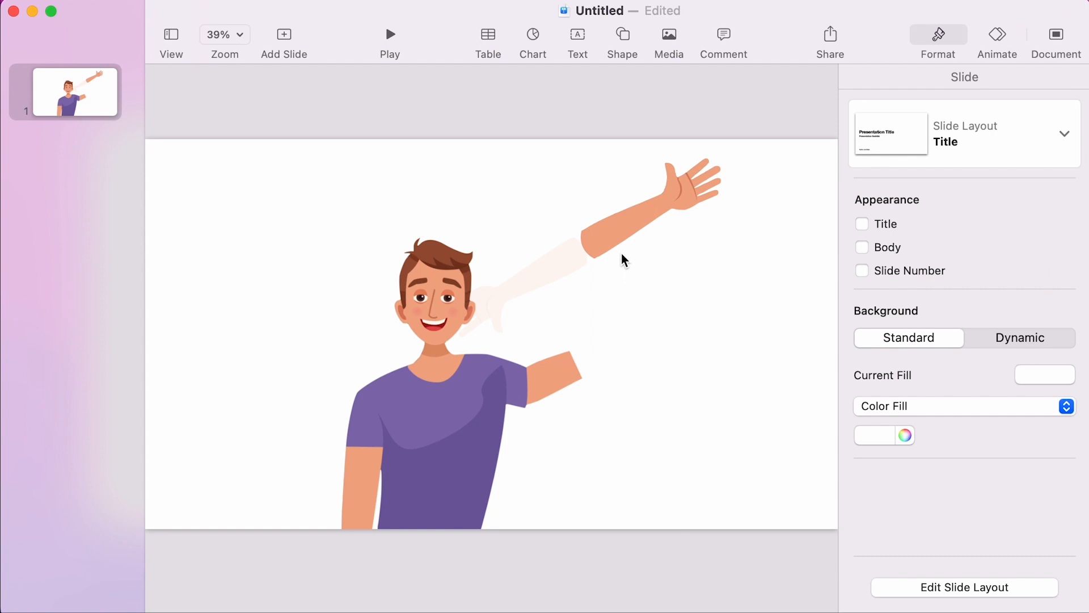
Group the original forearm with its faded, flipped copy.
left_click(698, 168)
left_click(553, 291, "shift")
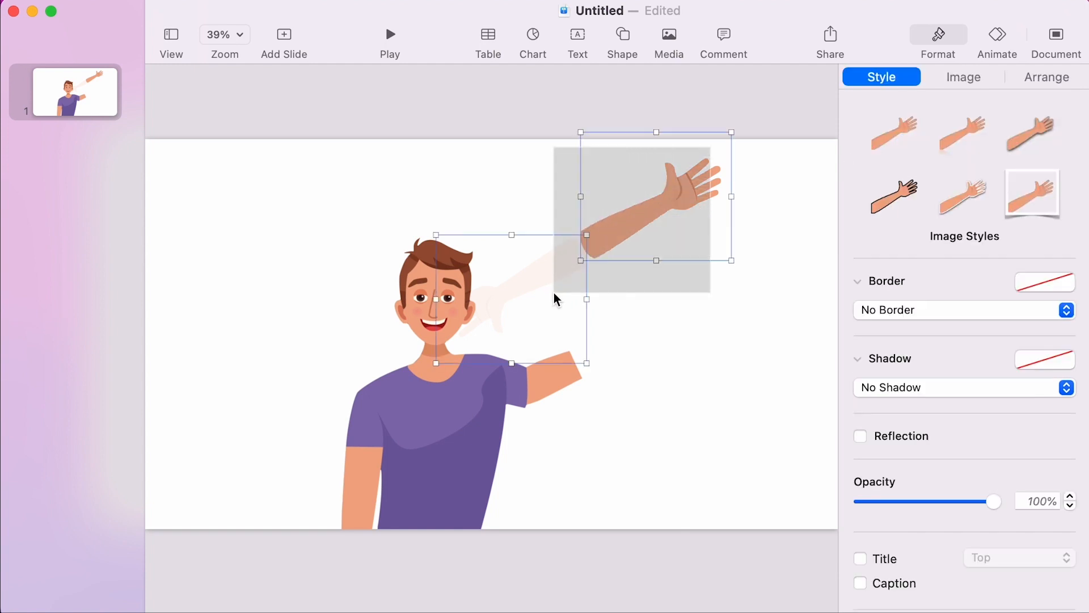
right_click(552, 270)
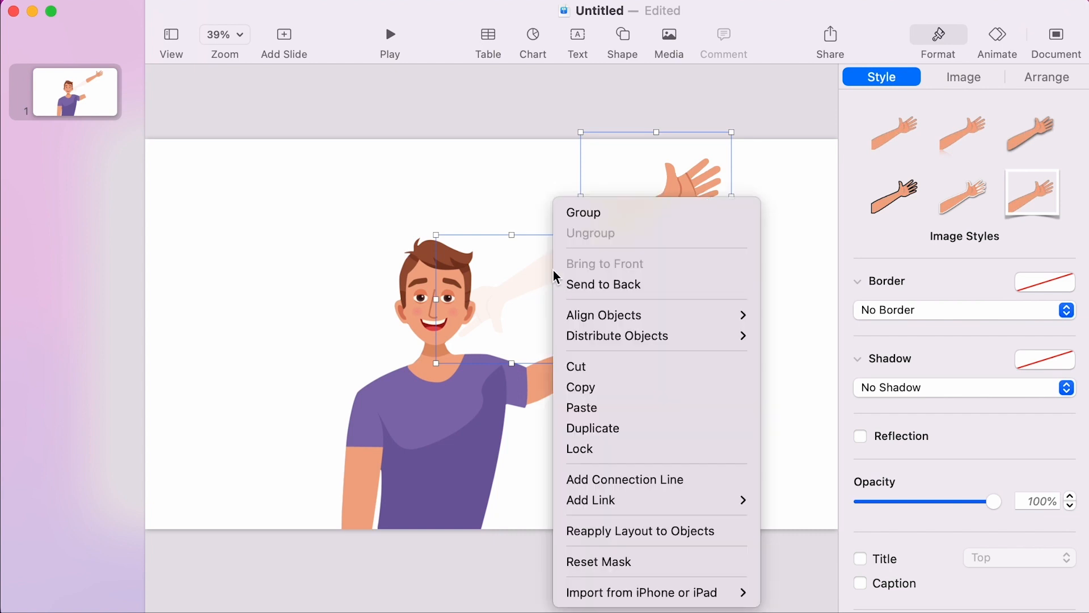
left_click(589, 216)
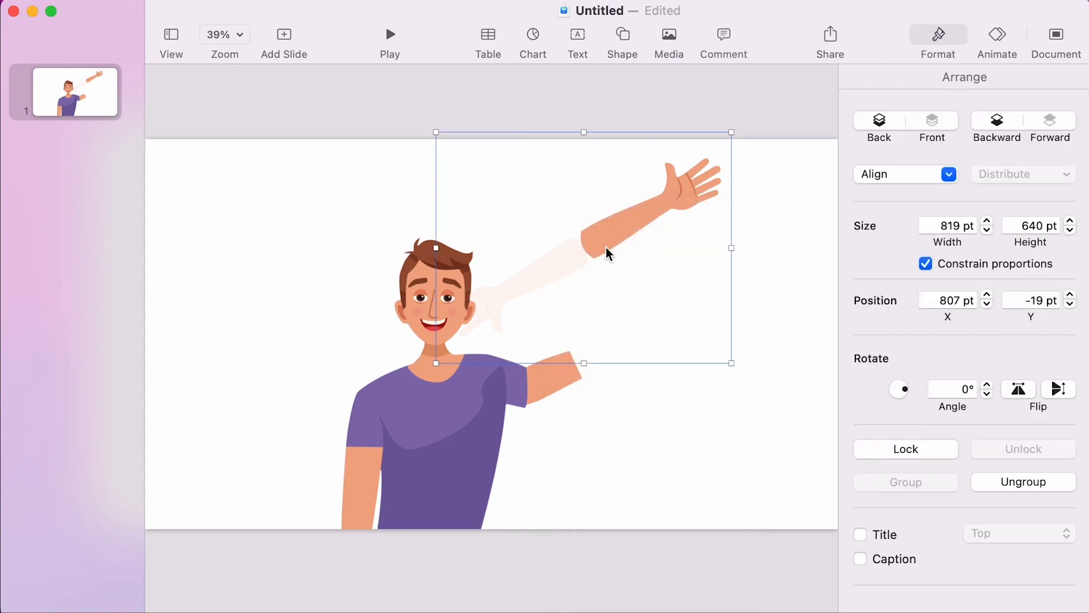
Add a counterclockwise Rotate action to the forearm group and preview it.
left_click(998, 37)
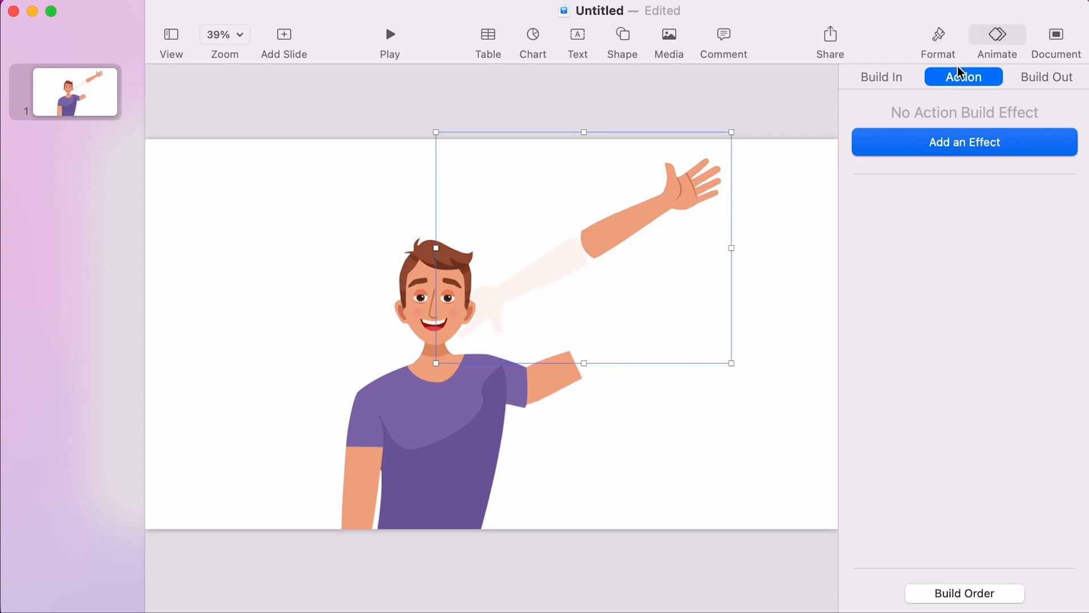
left_click(992, 141)
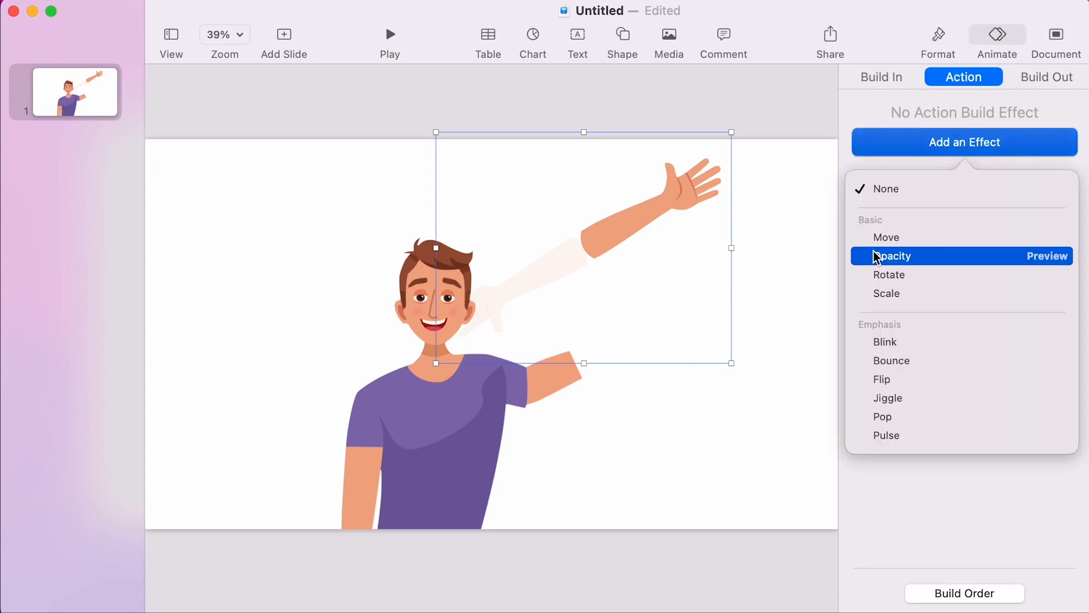
left_click(889, 275)
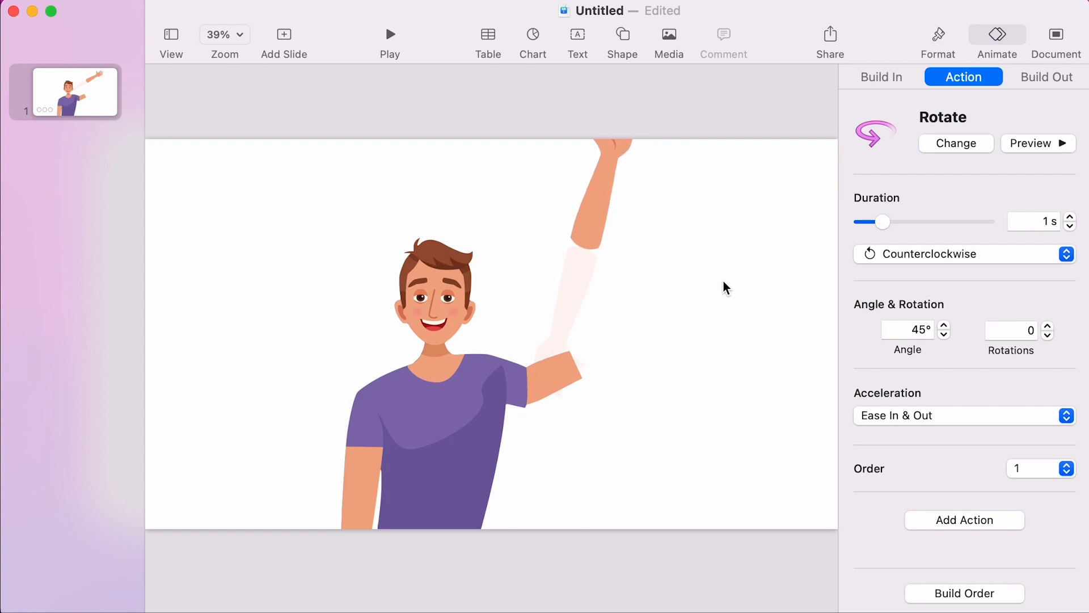
left_click(1035, 142)
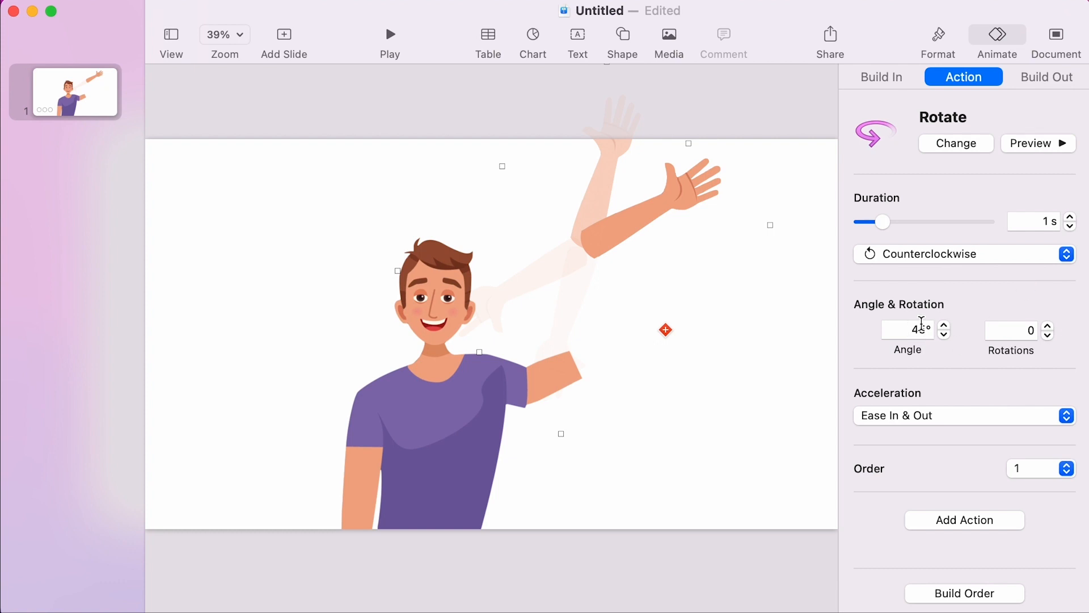
Set the forearm group's Rotate action angle to 32° and deselect the group.
left_click(944, 327)
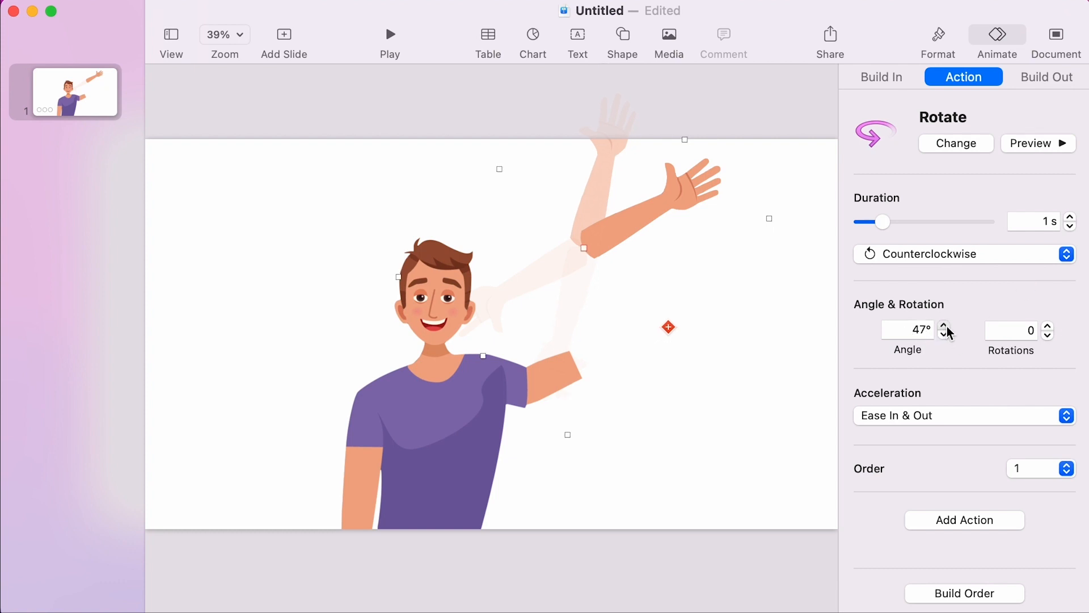
left_click(944, 335)
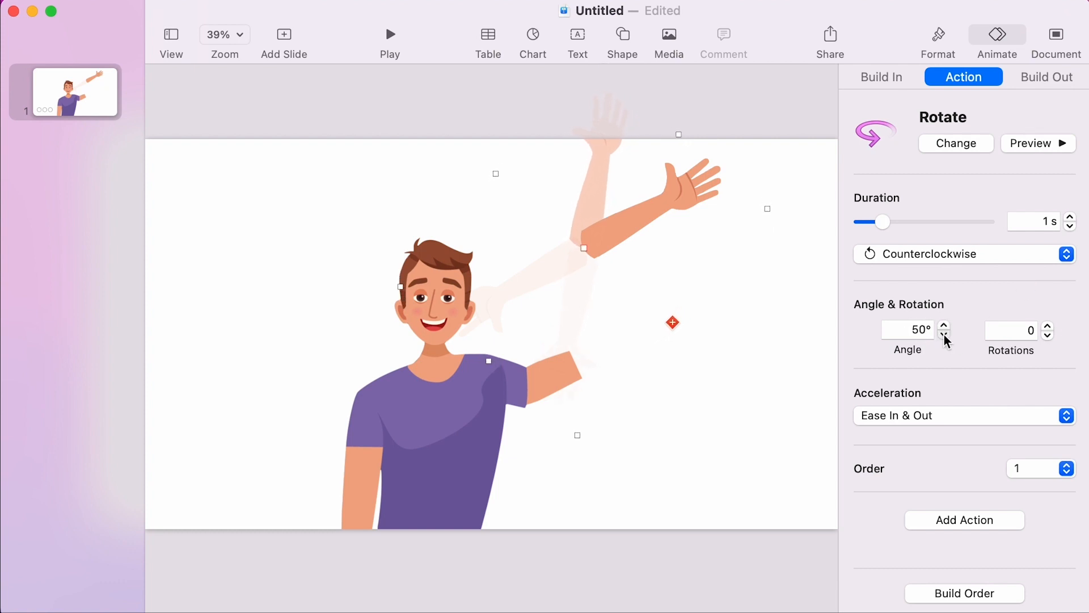
left_click(944, 335)
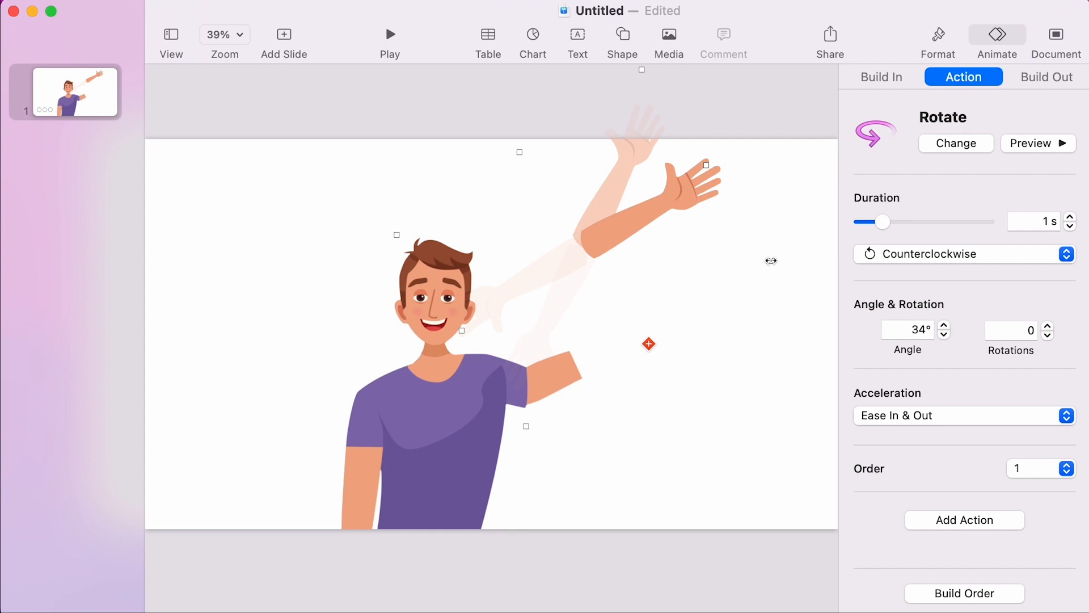
mouse_move(771, 260)
left_mouse_down()
mouse_move(775, 238)
mouse_move(782, 241)
mouse_move(778, 348)
mouse_move(794, 282)
mouse_move(793, 321)
mouse_move(787, 268)
left_mouse_up()
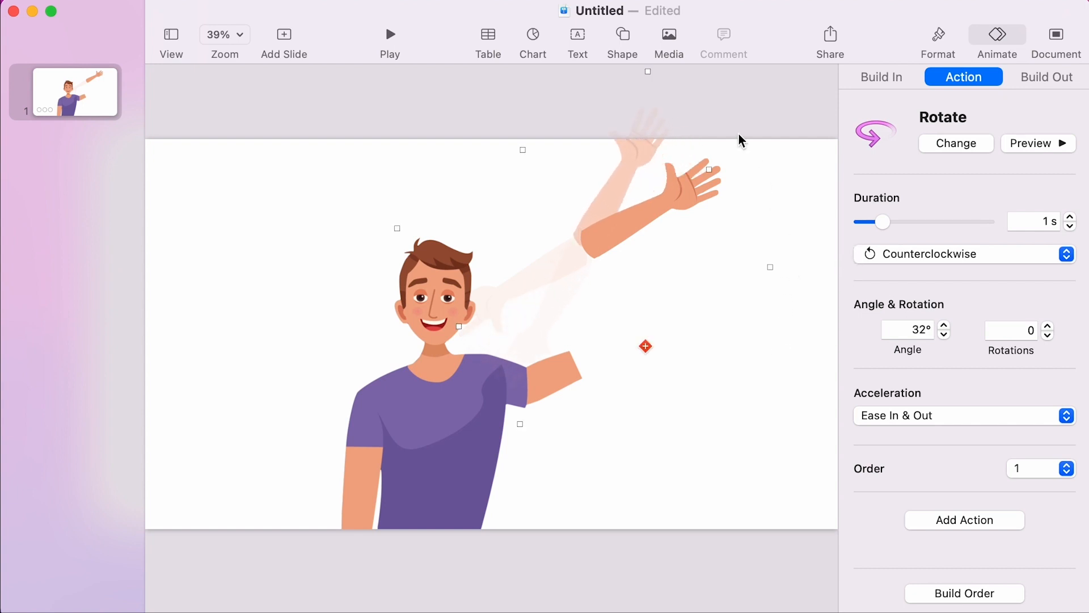
left_click(761, 377)
left_click(763, 165)
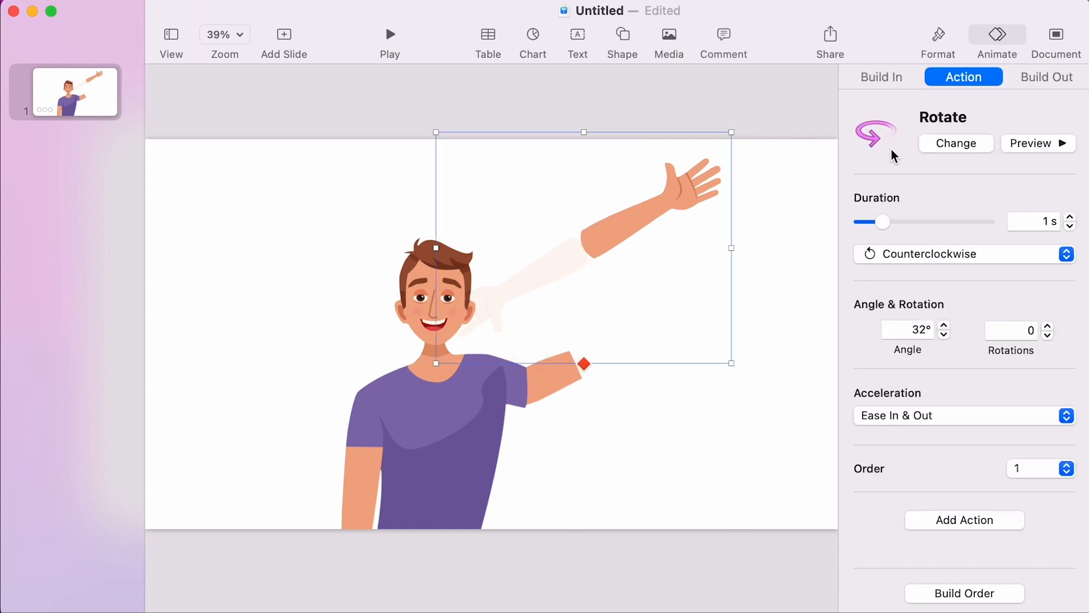
Move the forearm group down so its elbow end meets the upper arm, and preview the rotation.
left_click(1031, 142)
left_click(637, 210)
left_click_drag(637, 209, 606, 350)
left_click(1037, 145)
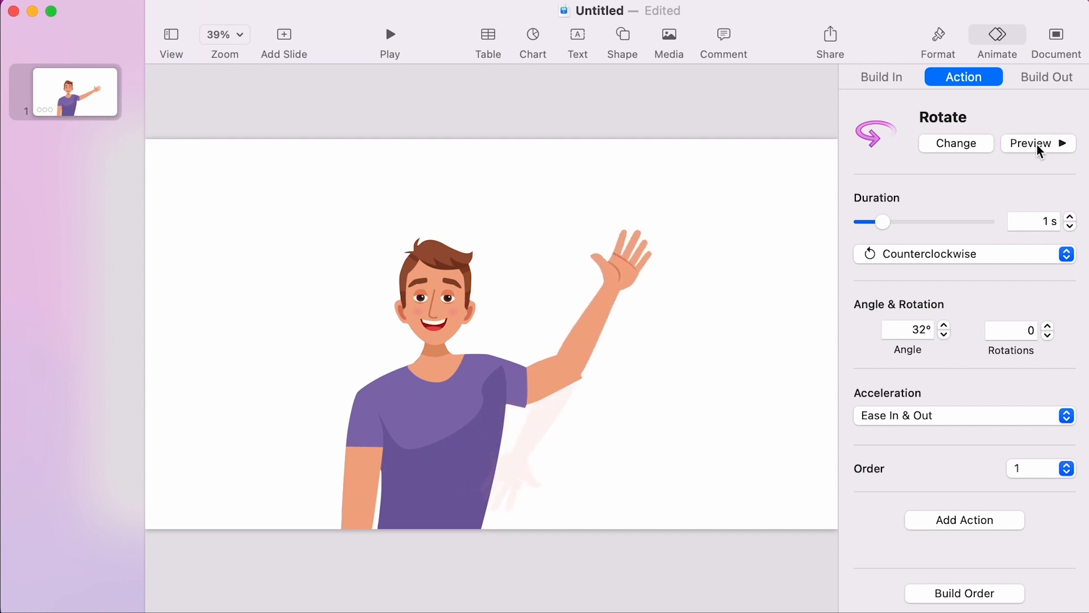
left_click(1037, 145)
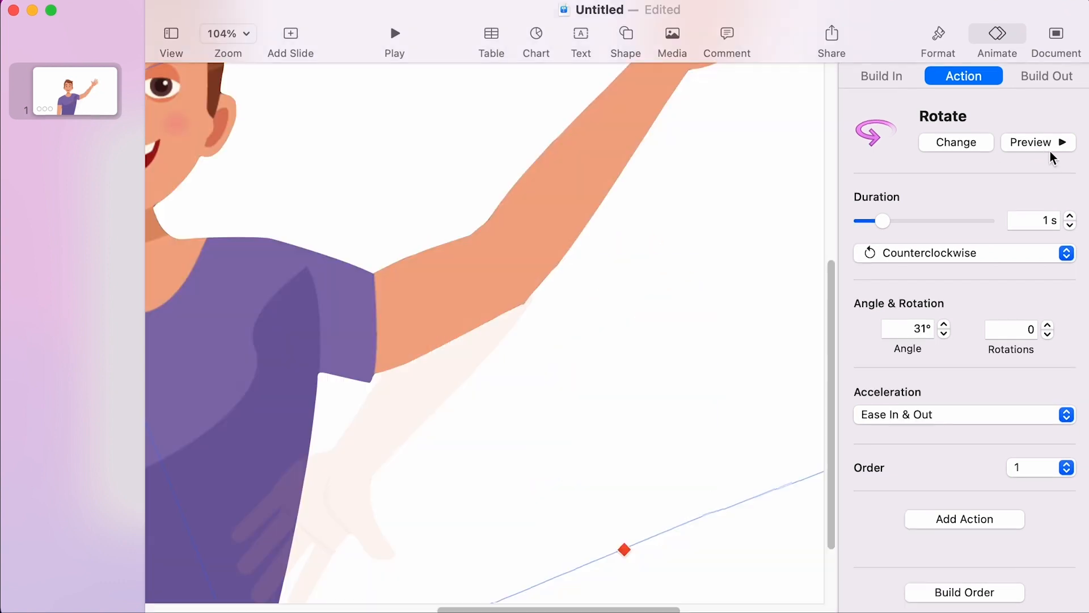
left_click(1050, 150)
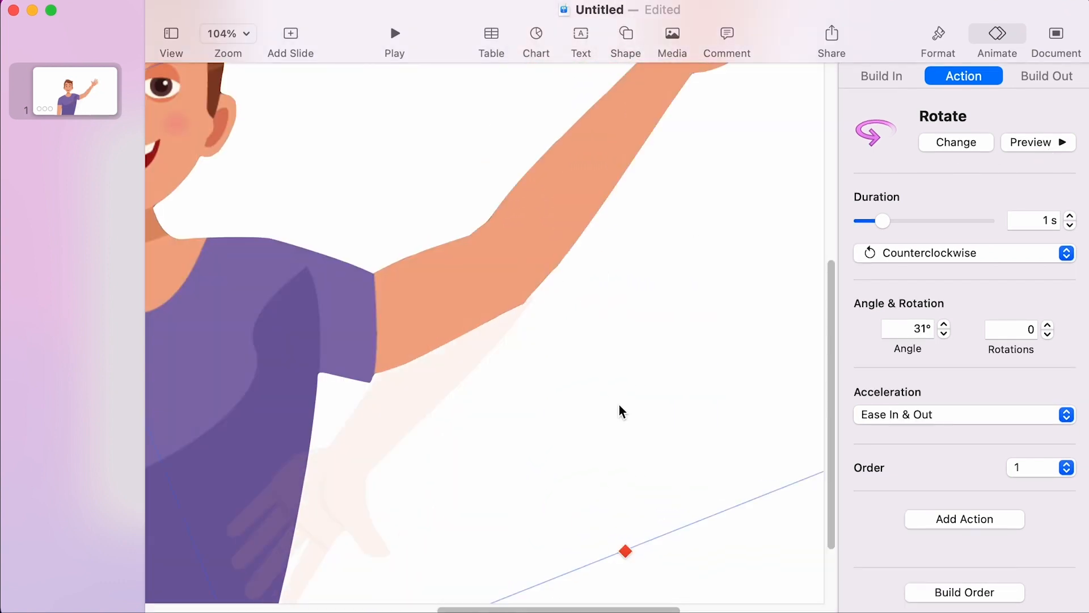
Shift the rotated ghost forearm so its elbow lines up with the upper arm, adding a Move action ending at X 673 pt, Y 111 pt.
scroll(626, 416, "down", 5)
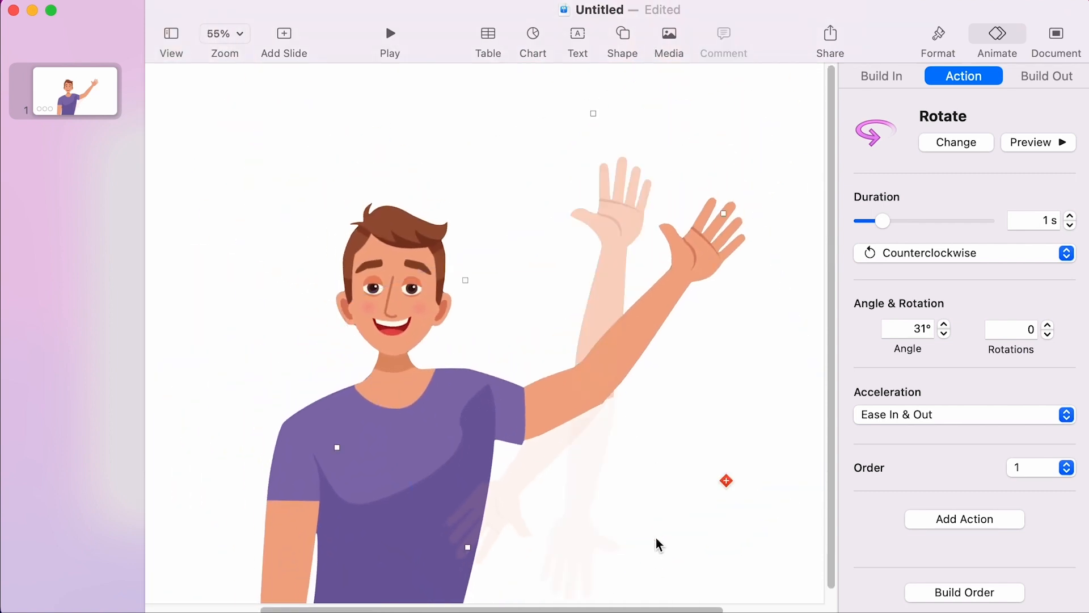
key("ctrl+z")
scroll(611, 384, "up", 10)
left_click_drag(529, 97, 494, 118)
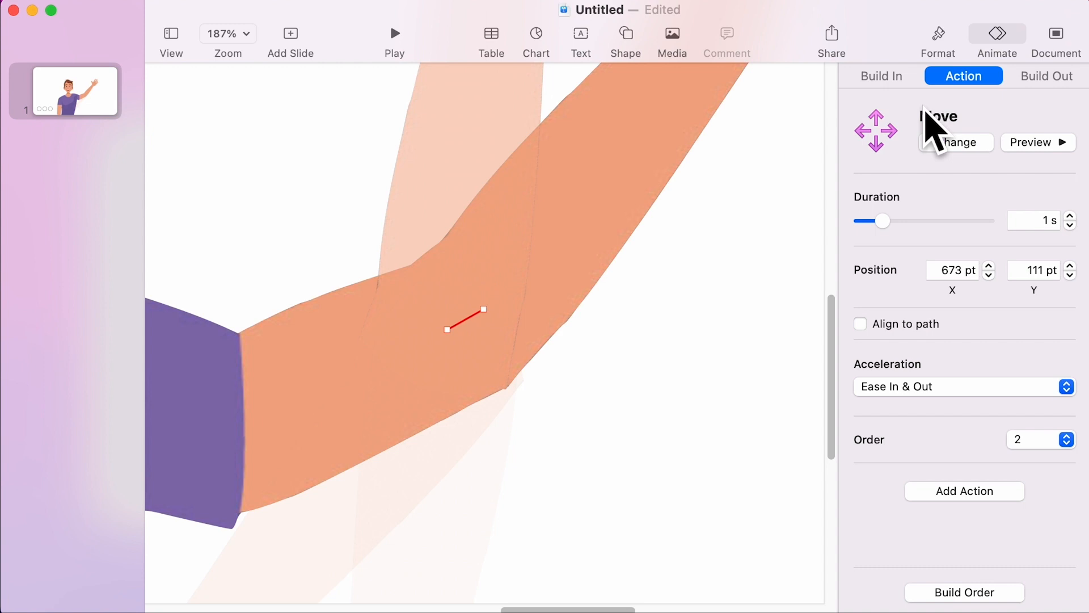
Check the order and start timing of the forearm group's Rotate and Move builds in the build order.
left_click(959, 592)
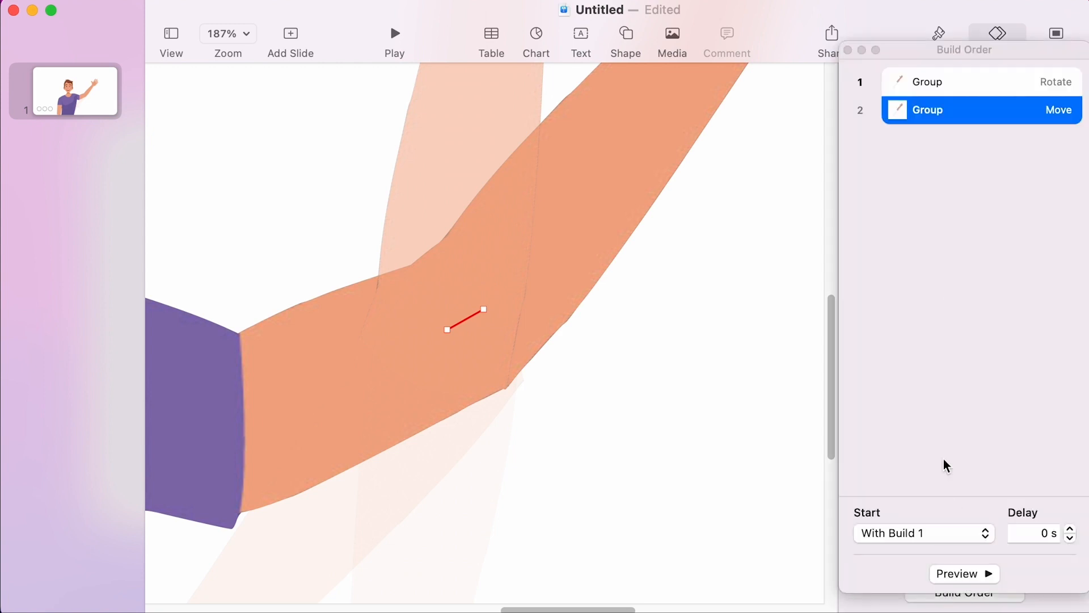
left_click(996, 82)
left_click(998, 112)
scroll(582, 431, "down", 8)
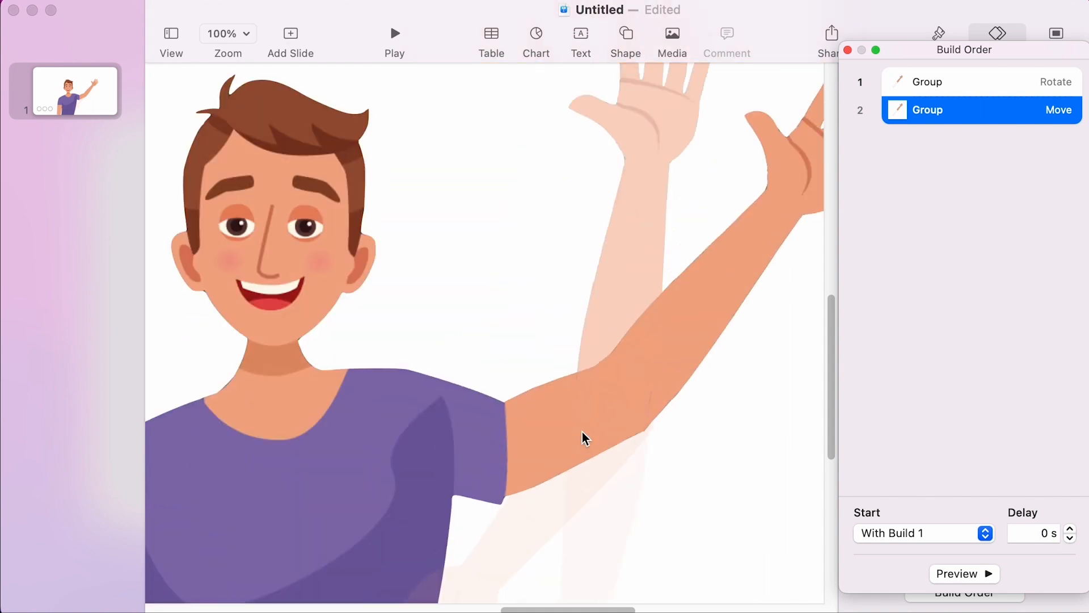
left_click(848, 50)
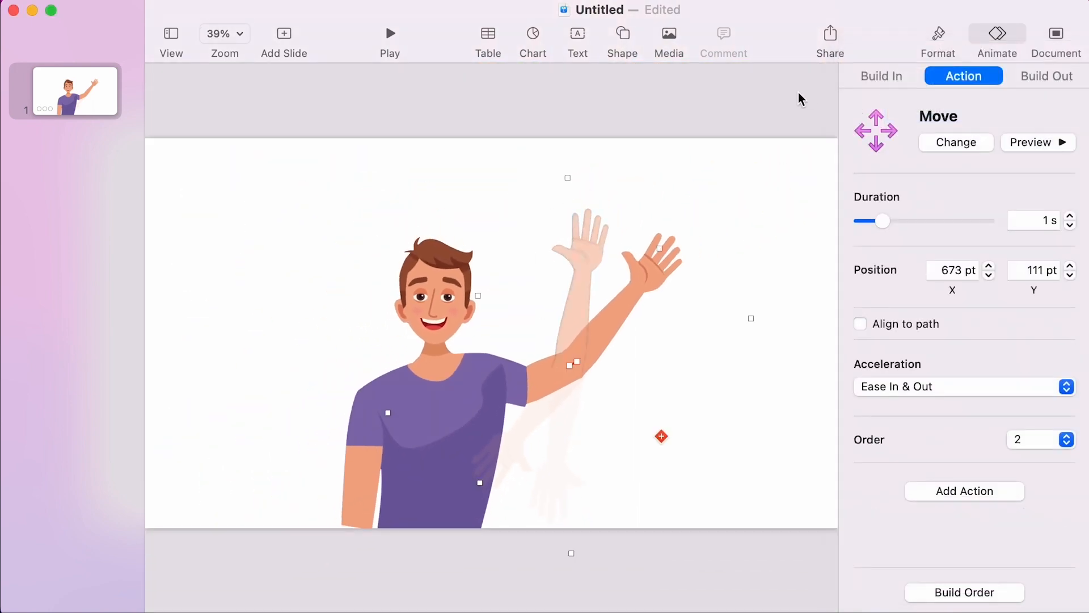
Play the slide to watch the forearm's combined rotation and move, and exit the slideshow.
left_click(311, 165)
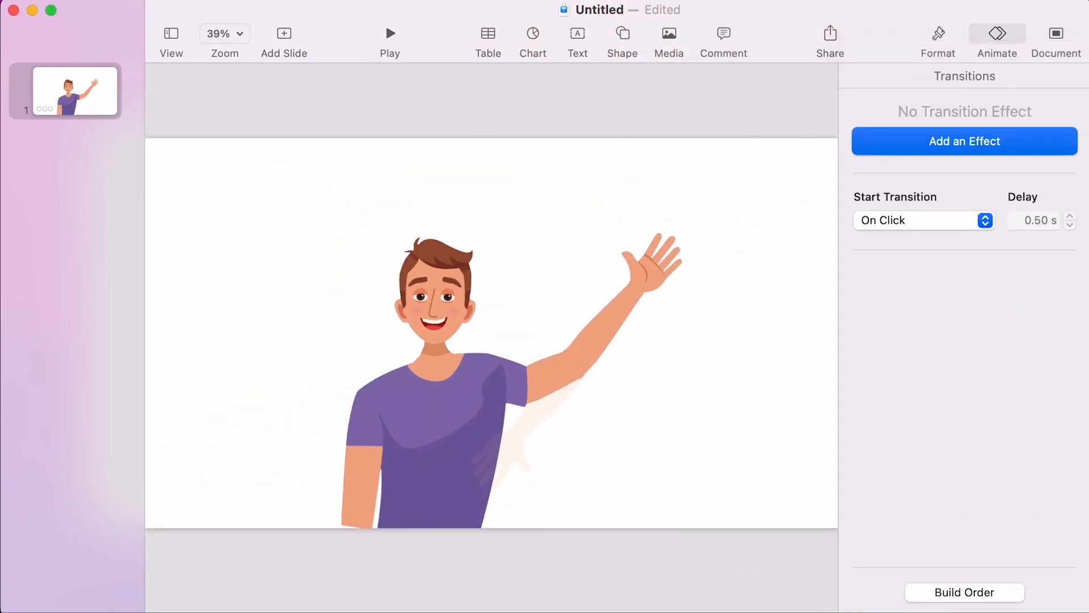
left_click(391, 37)
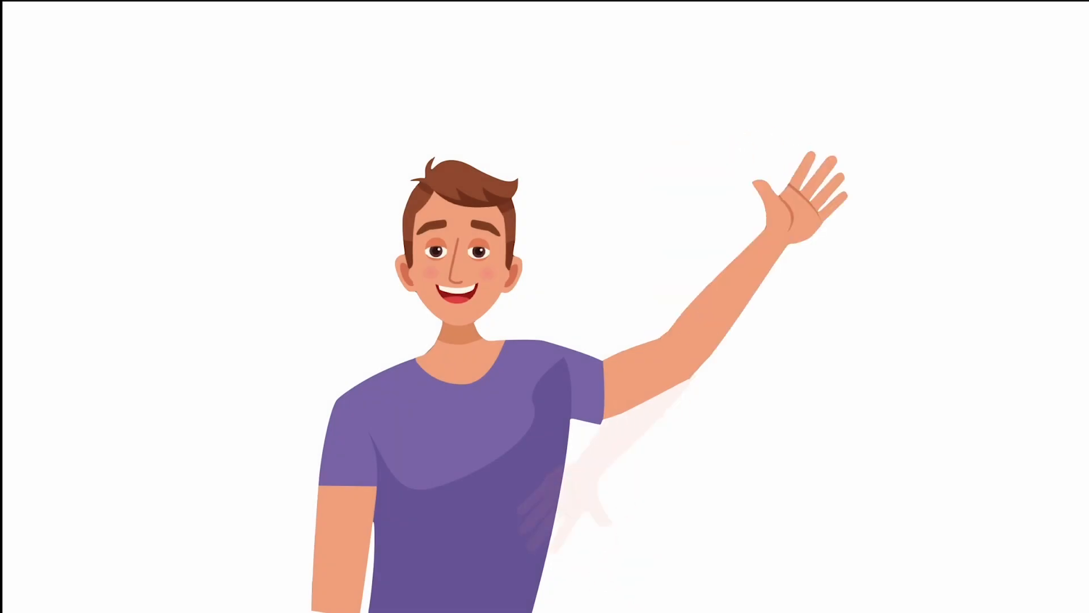
key("Escape")
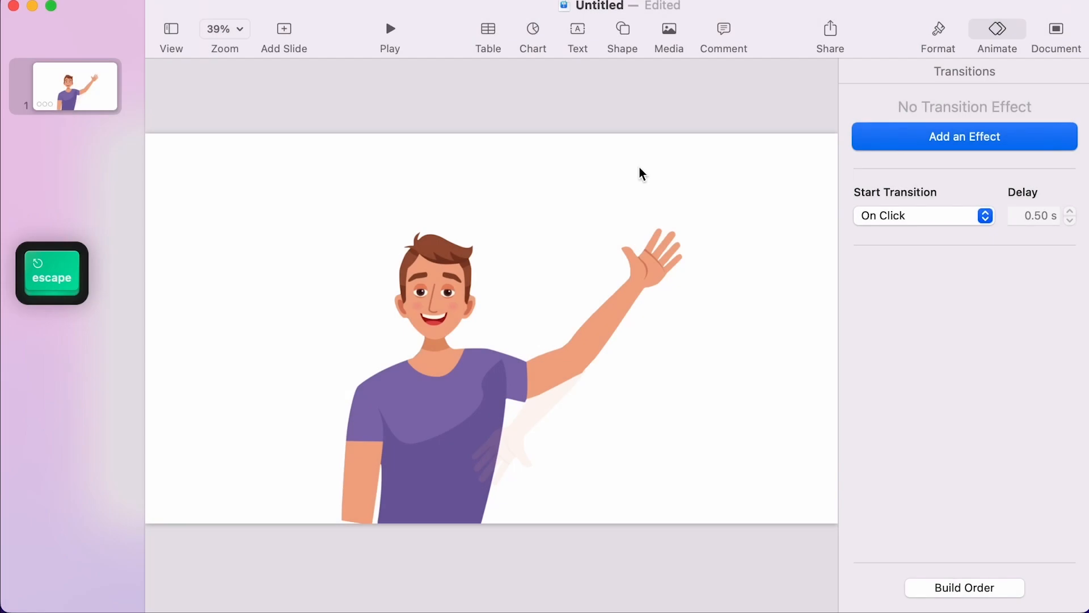
Add a second Rotate action to the forearm group after its Move action.
left_click(553, 396)
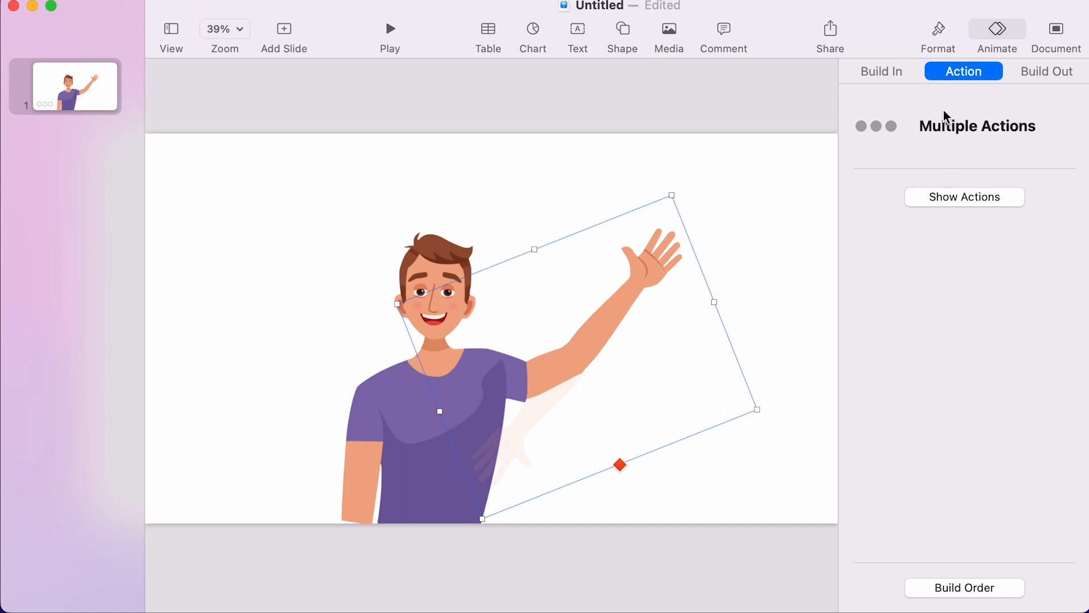
left_click(965, 197)
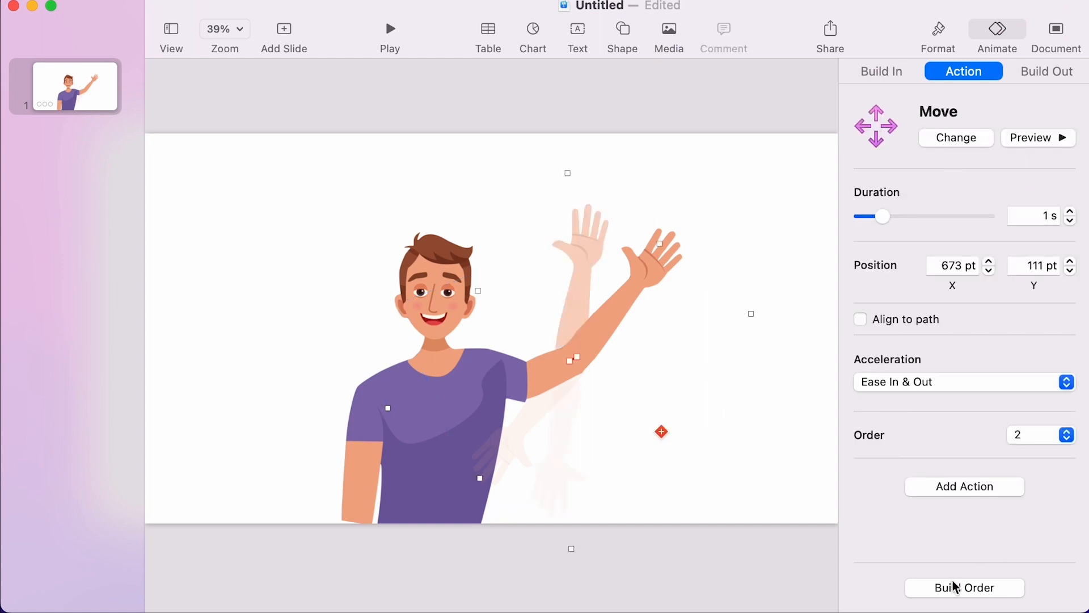
left_click(969, 486)
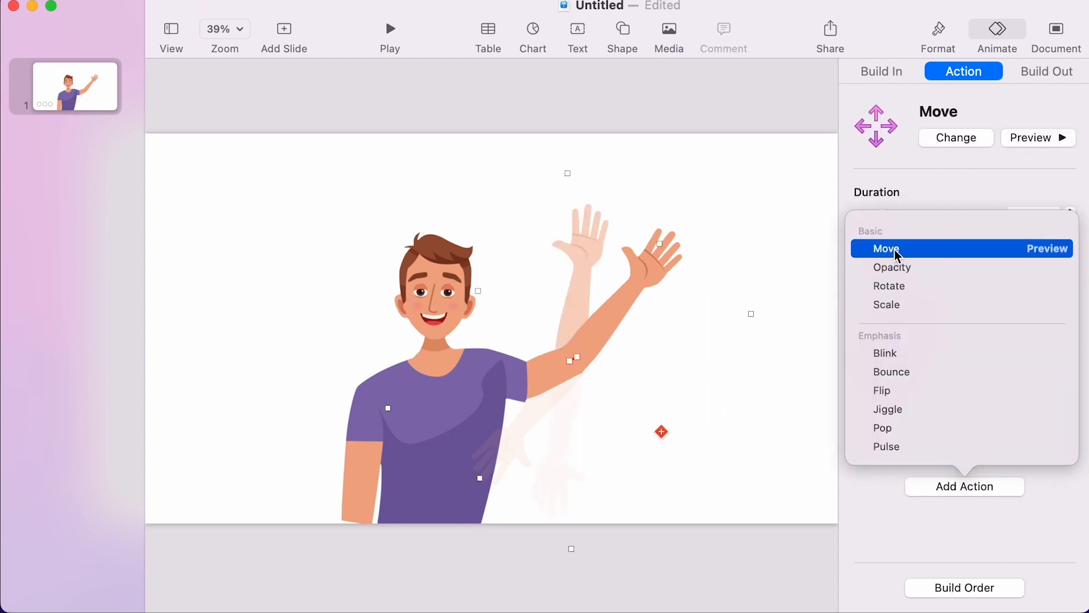
left_click(894, 285)
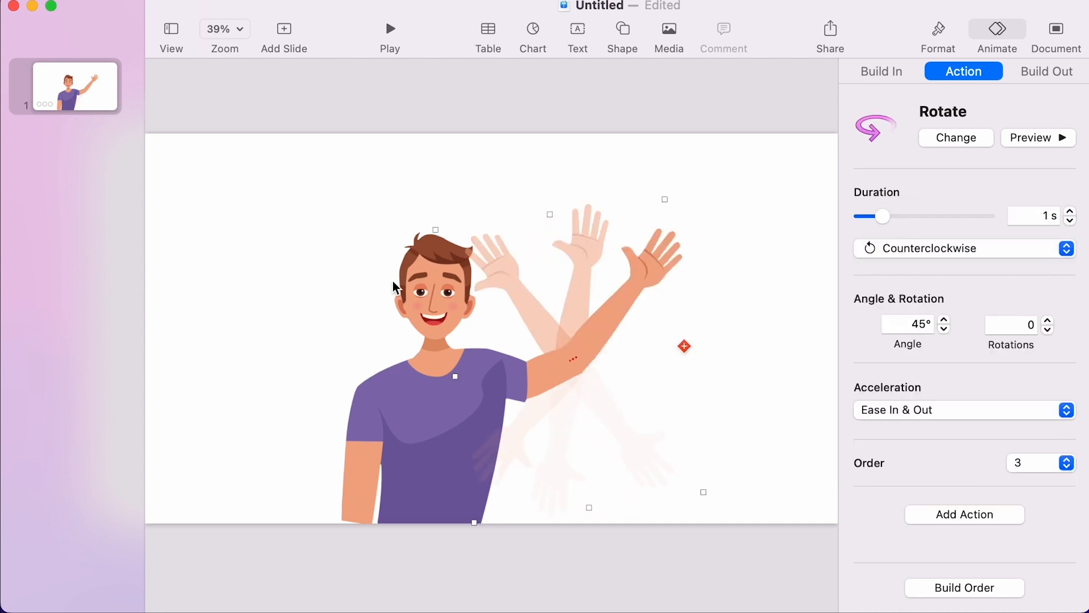
Try turning the new ghost forearm back outward to a 319° counterclockwise rotation and preview it.
left_click_drag(663, 202, 725, 442)
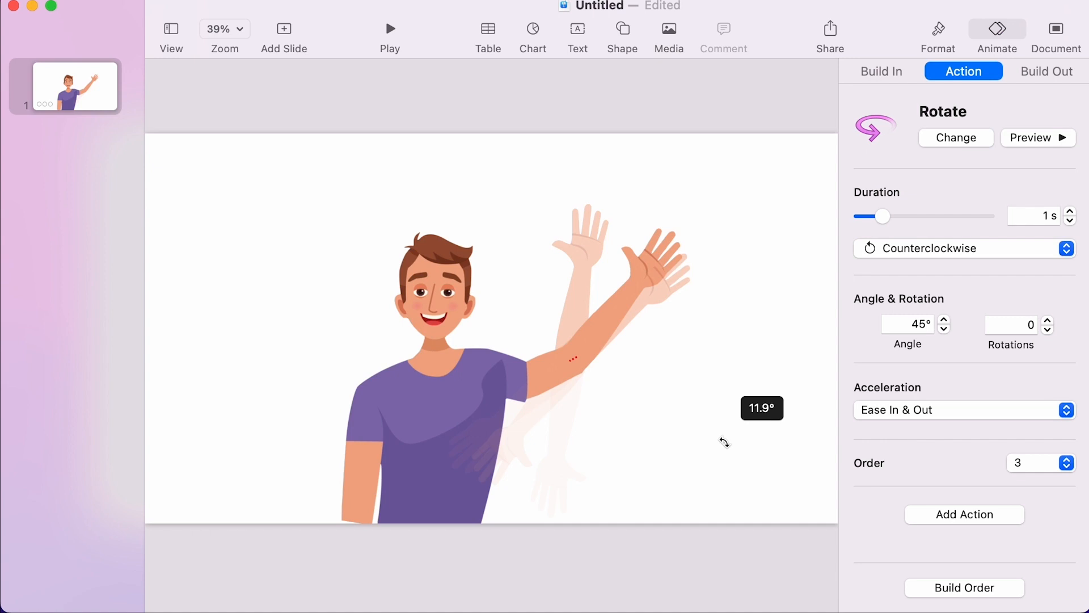
left_click_drag(724, 442, 726, 441)
left_click(1016, 137)
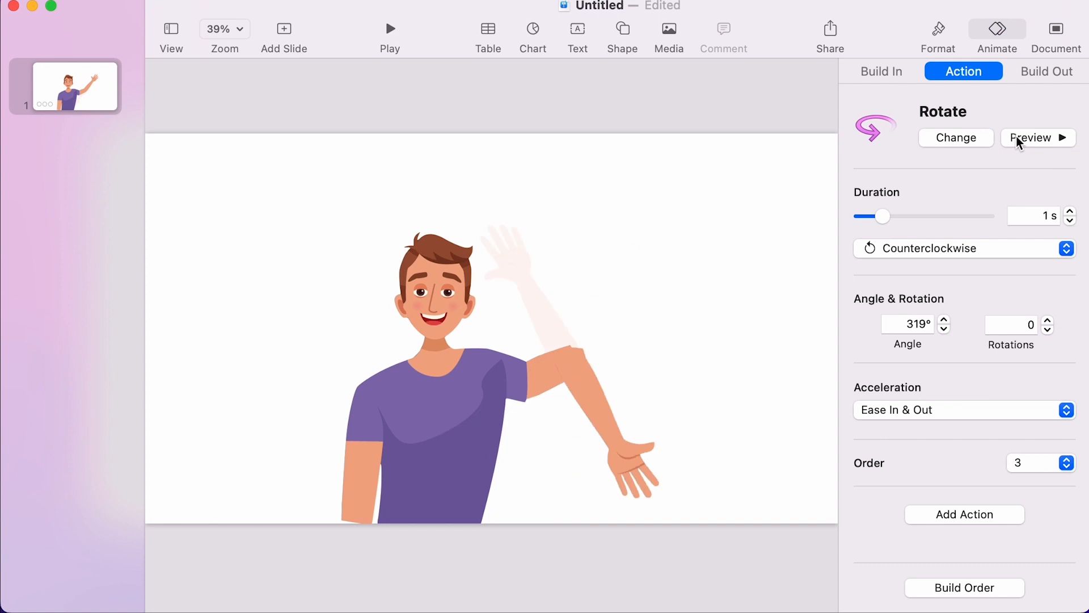
Set the second Rotate action to clockwise with a 45° angle and preview the return swing.
left_click(914, 248)
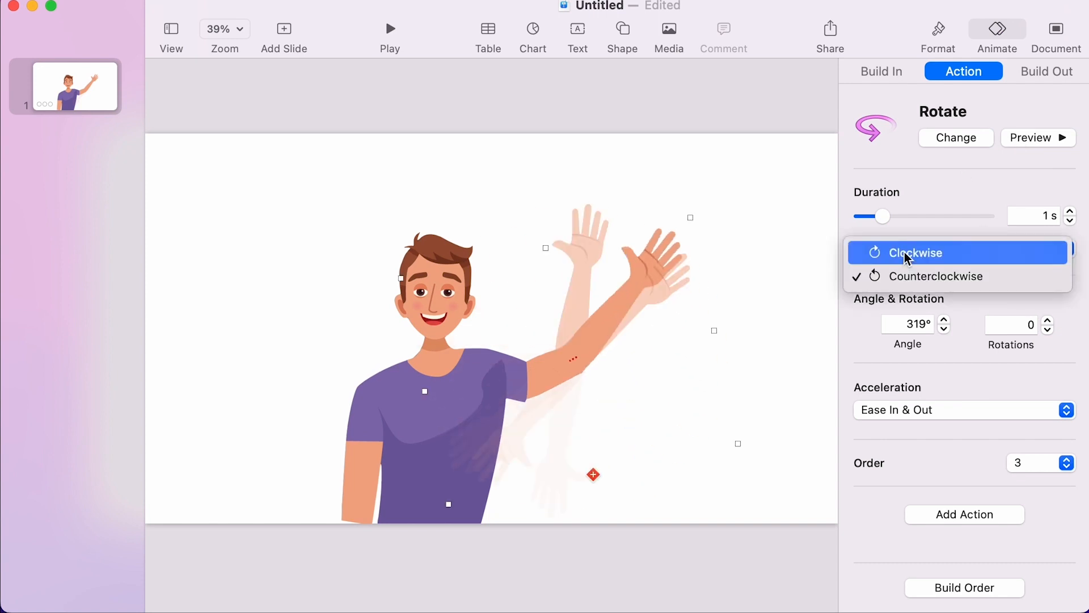
left_click(906, 251)
left_click(1024, 137)
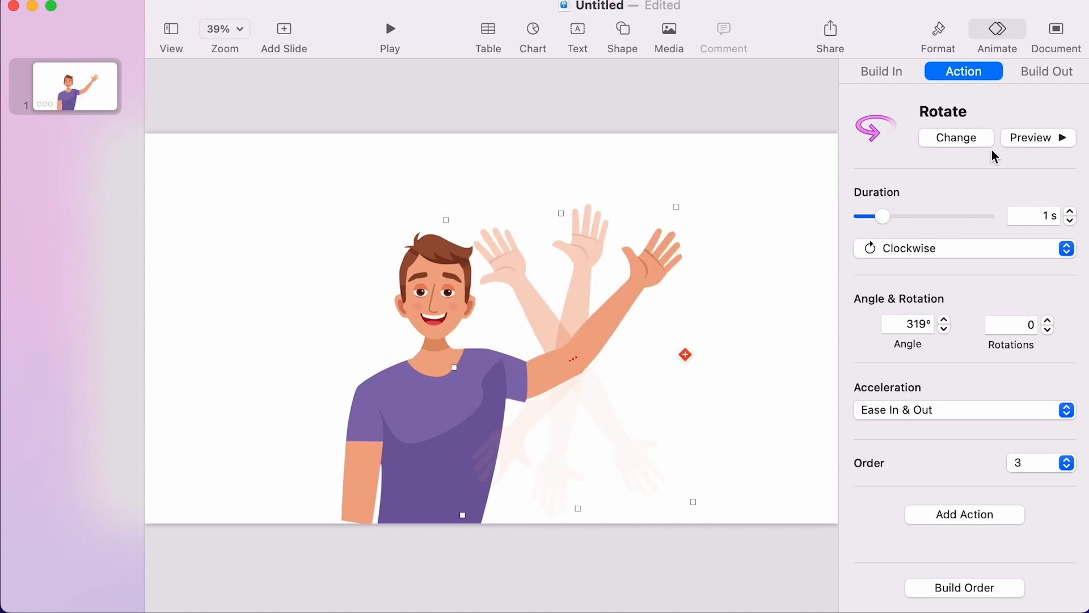
double_click(909, 325)
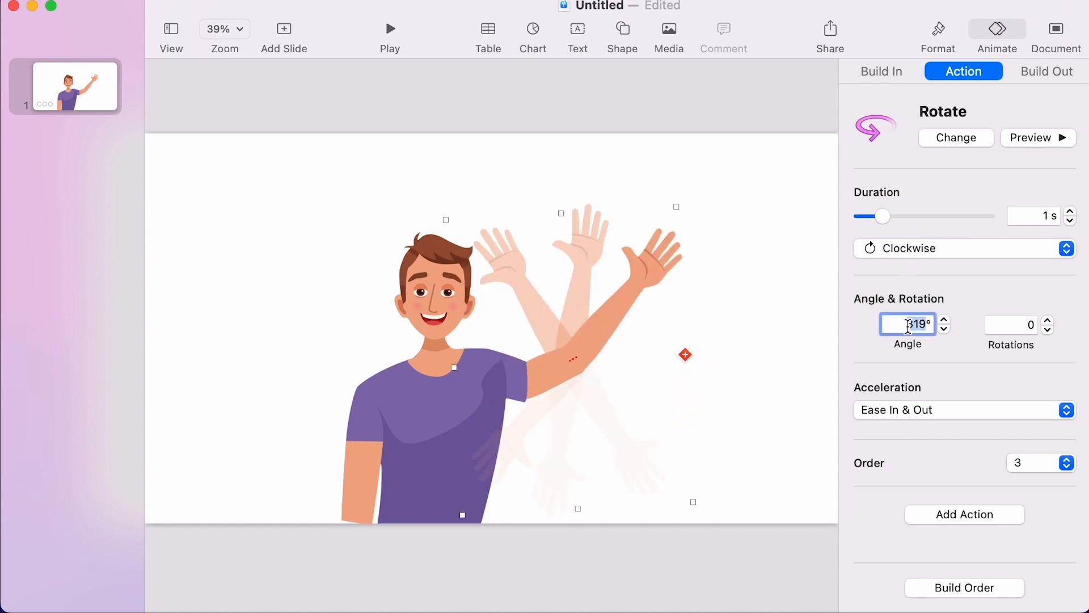
type("4")
type("5")
key("Return")
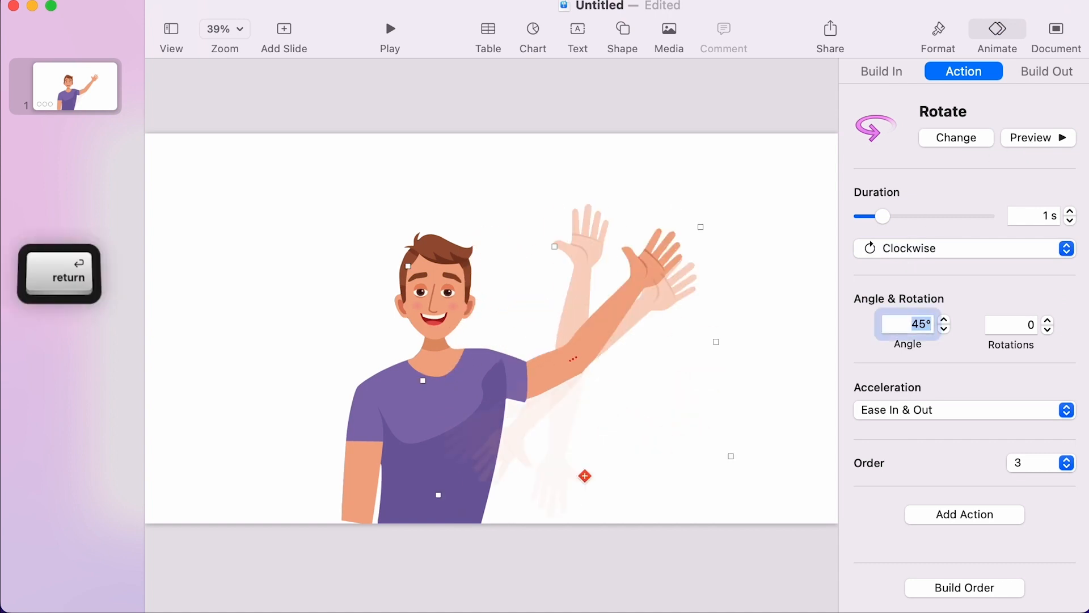
left_click(1037, 135)
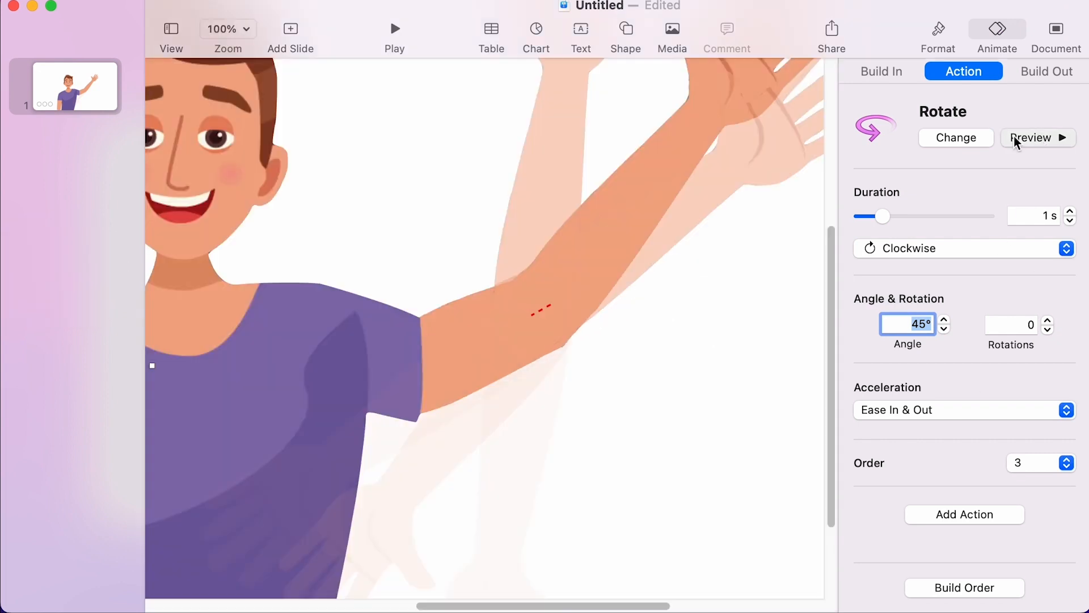
left_click(1014, 136)
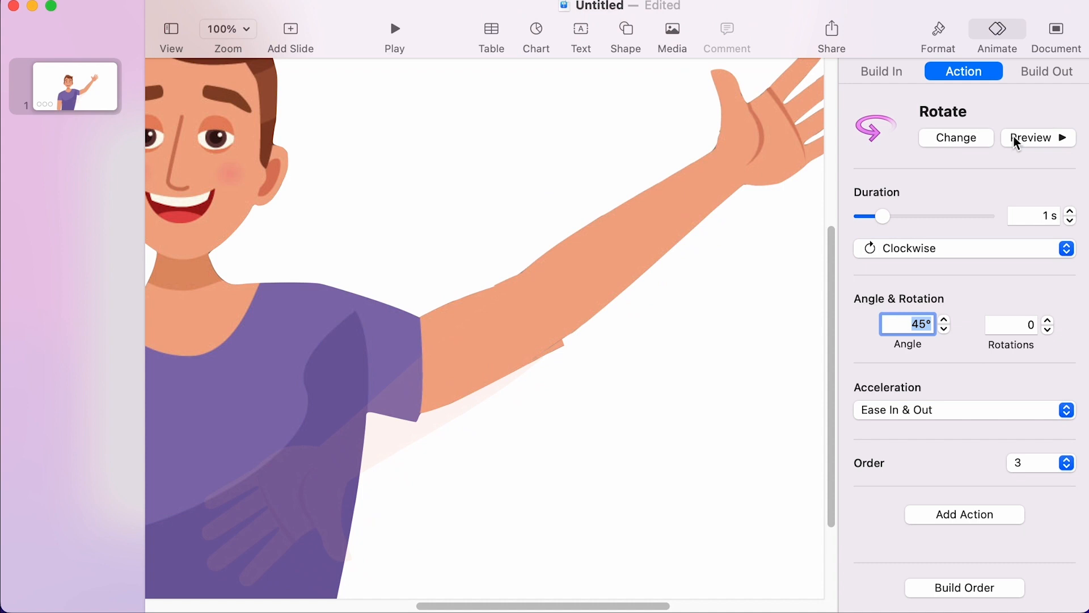
Move the returned ghost forearm onto the elbow as a second Move action at X 761 pt, Y 246 pt, and preview it.
left_click_drag(646, 324, 655, 318)
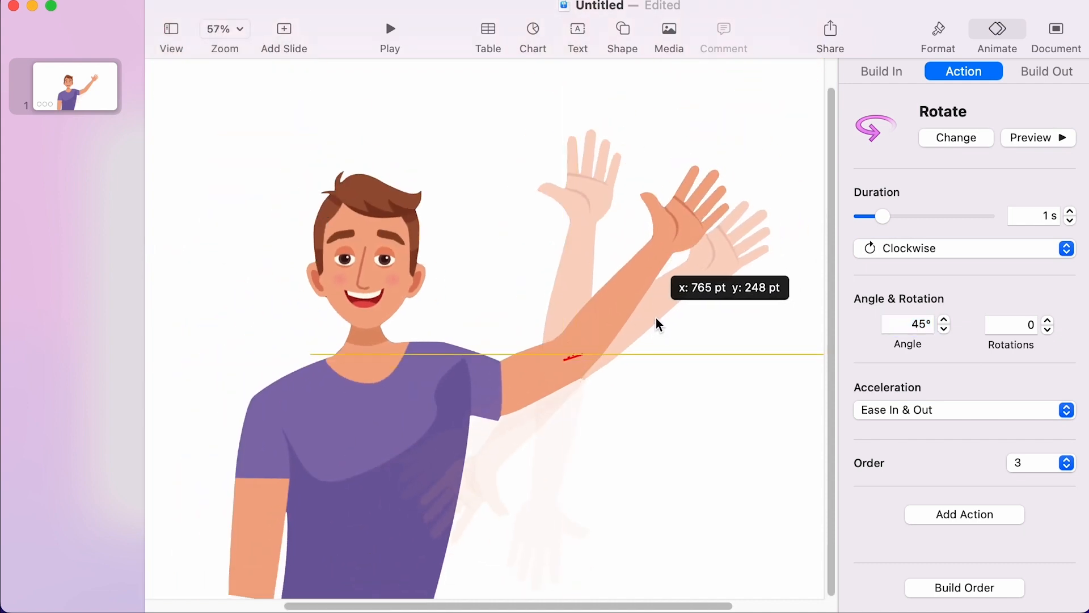
key("Up")
key("Up")
key("Left")
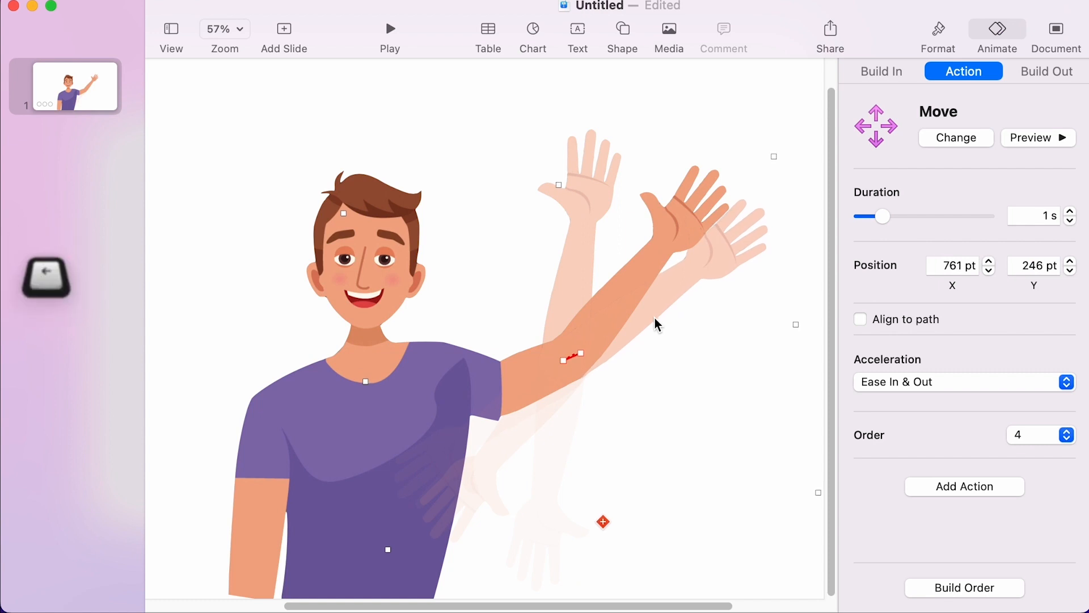
left_click(1027, 146)
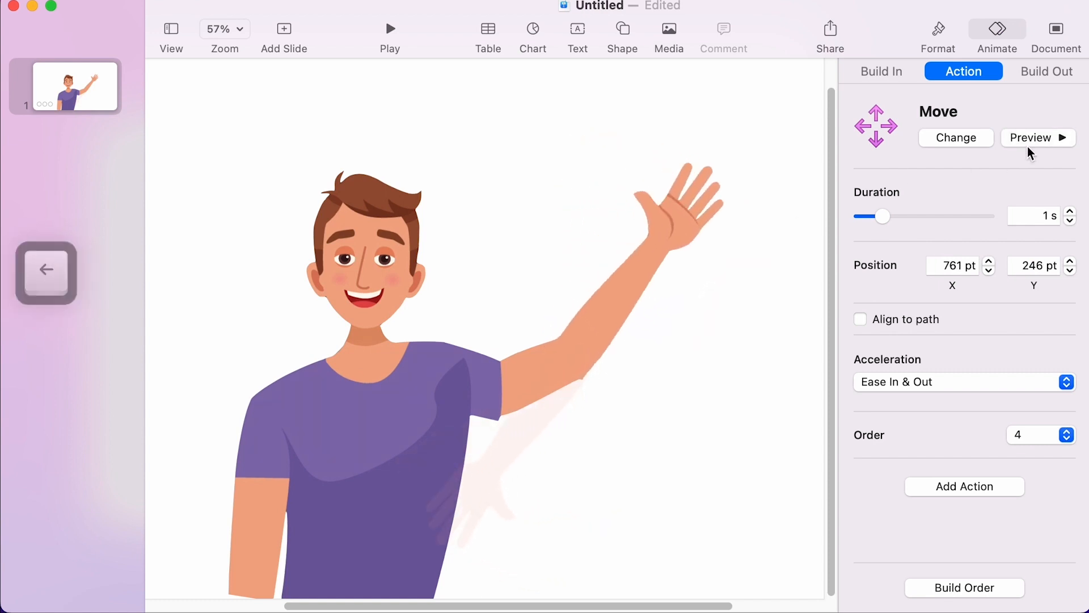
left_click(1027, 146)
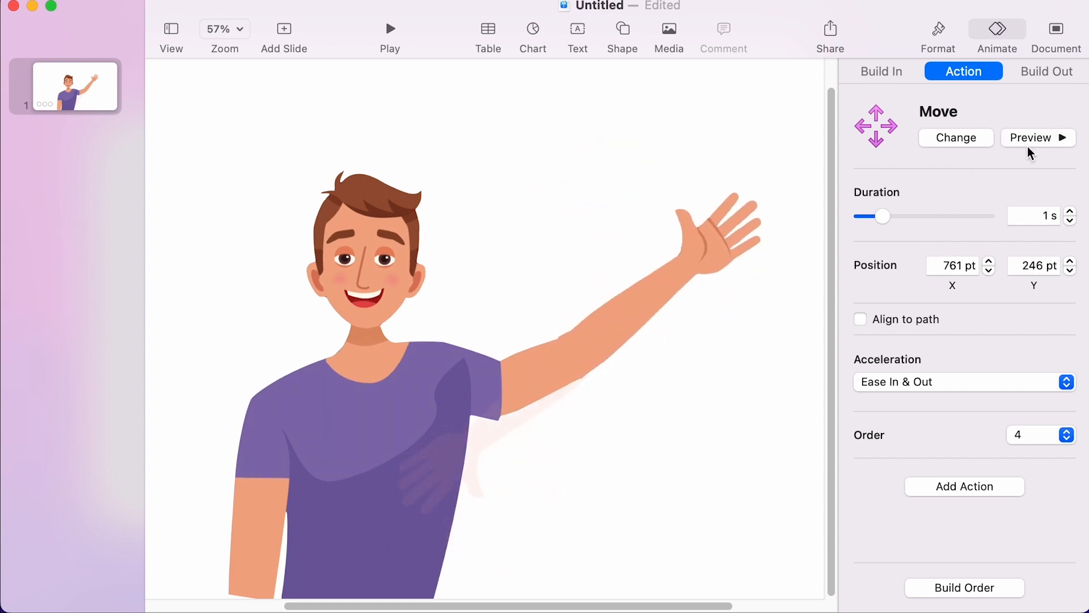
Fine-tune the second Move action's end position to X 756 pt, Y 251 pt, previewing how the elbow joins the upper arm.
left_click_drag(714, 276, 708, 279)
key("Down")
key("Down")
key("Down")
key("Down")
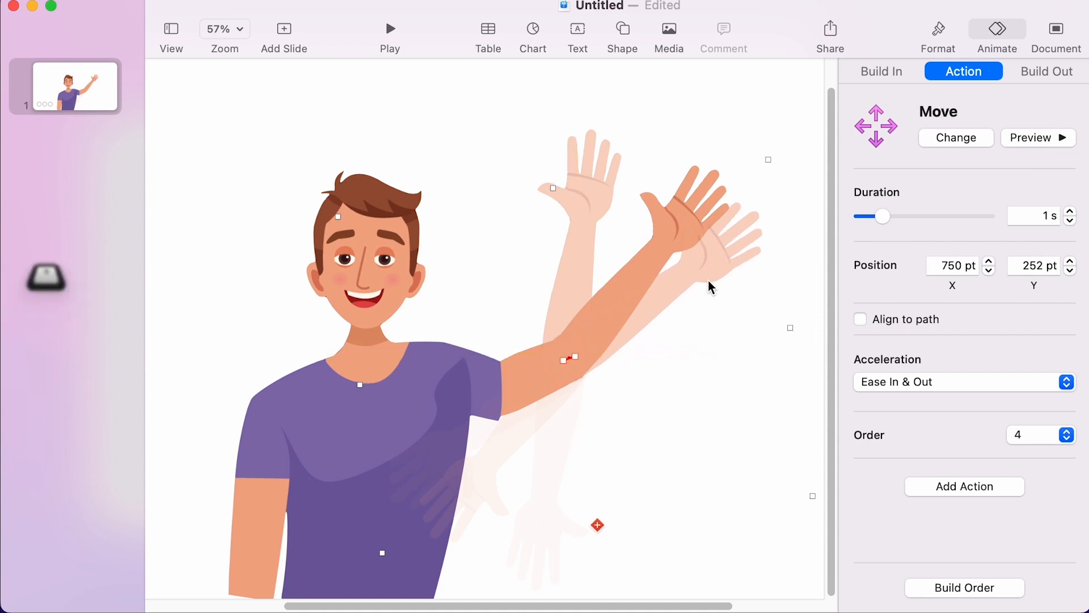
key("Up")
key("Up")
key("Up")
key("Up")
key("Right")
key("Right")
key("Right")
key("Right")
key("Right")
key("Right")
left_click(1032, 137)
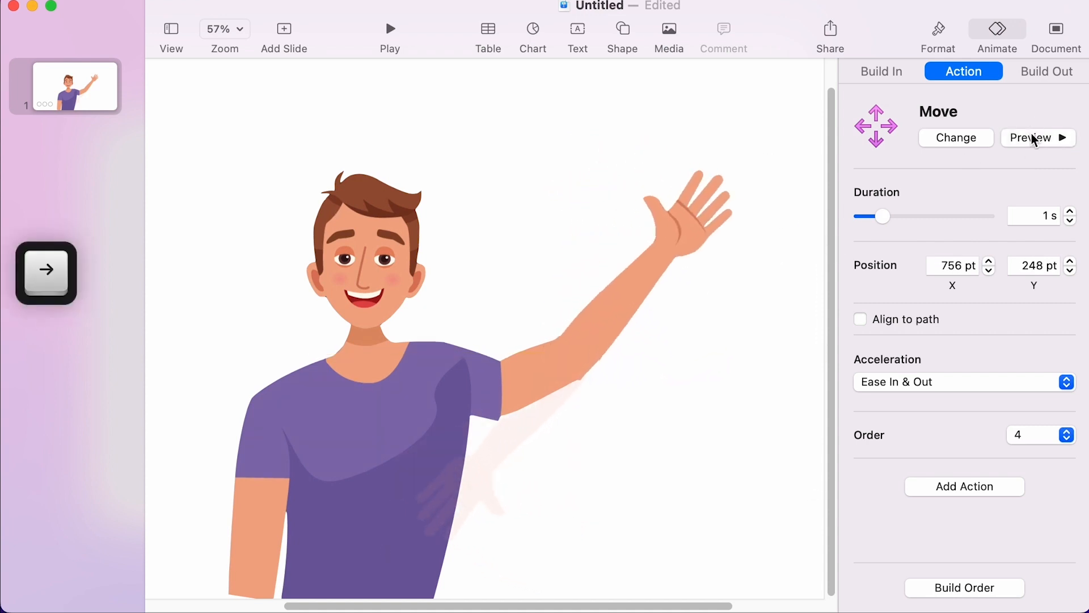
key("Down")
key("Down")
key("Down")
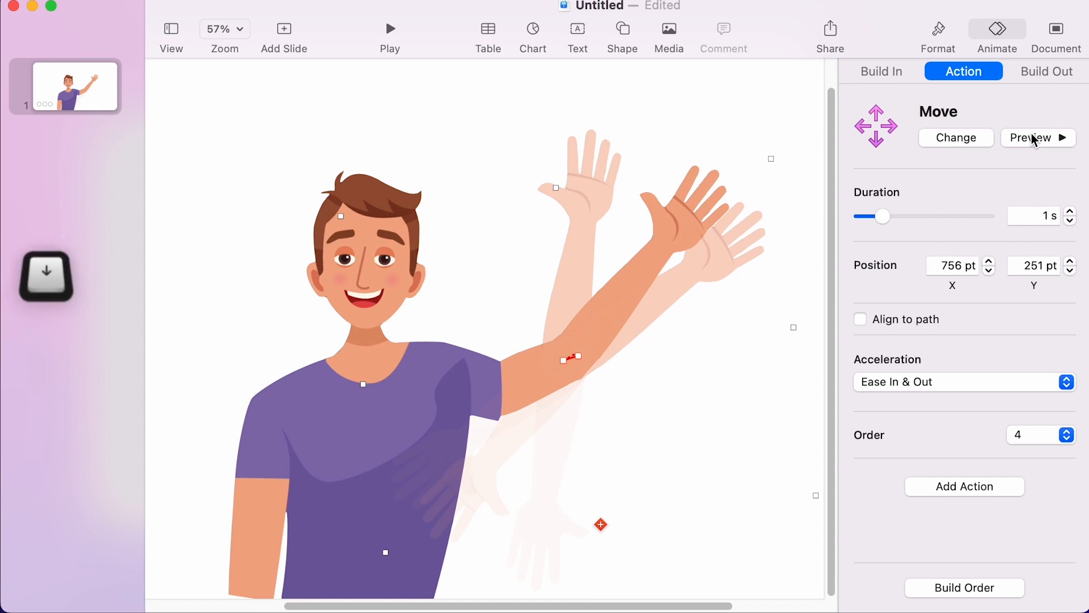
Preview the second Move action at the elbow and play the slide to check how the forearm builds run.
left_click(1031, 137)
left_click(1031, 135)
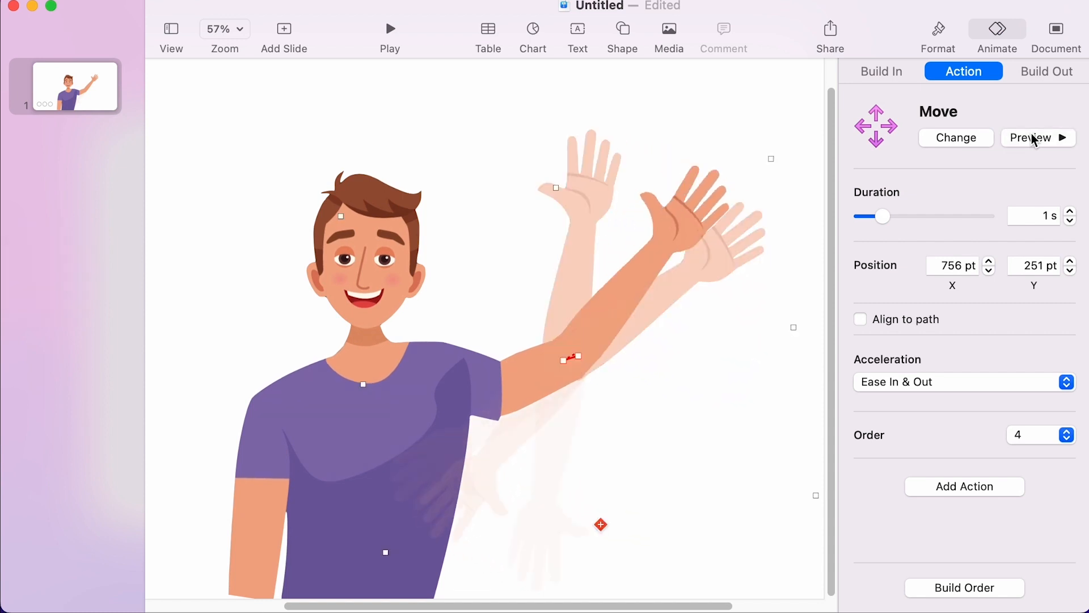
scroll(713, 251, "down", 5)
left_click(537, 163)
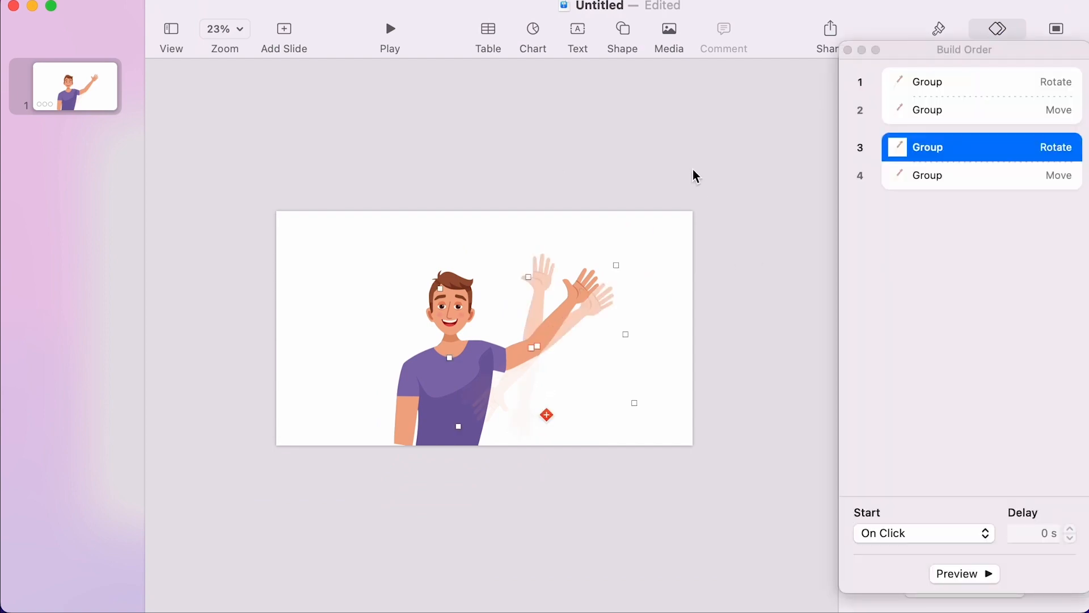
left_click(394, 33)
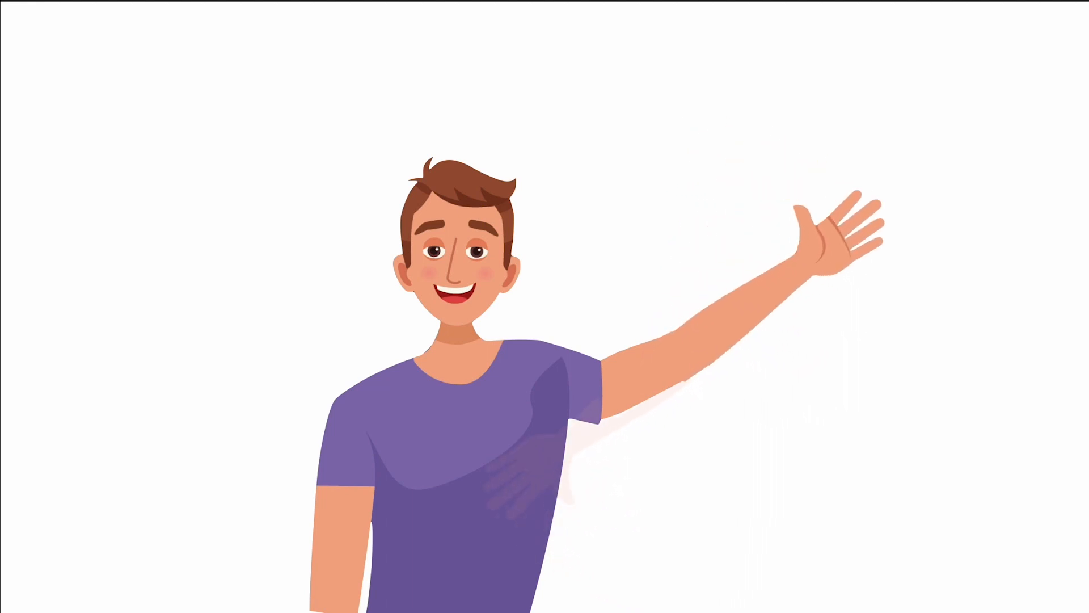
key("Escape")
left_click(634, 423)
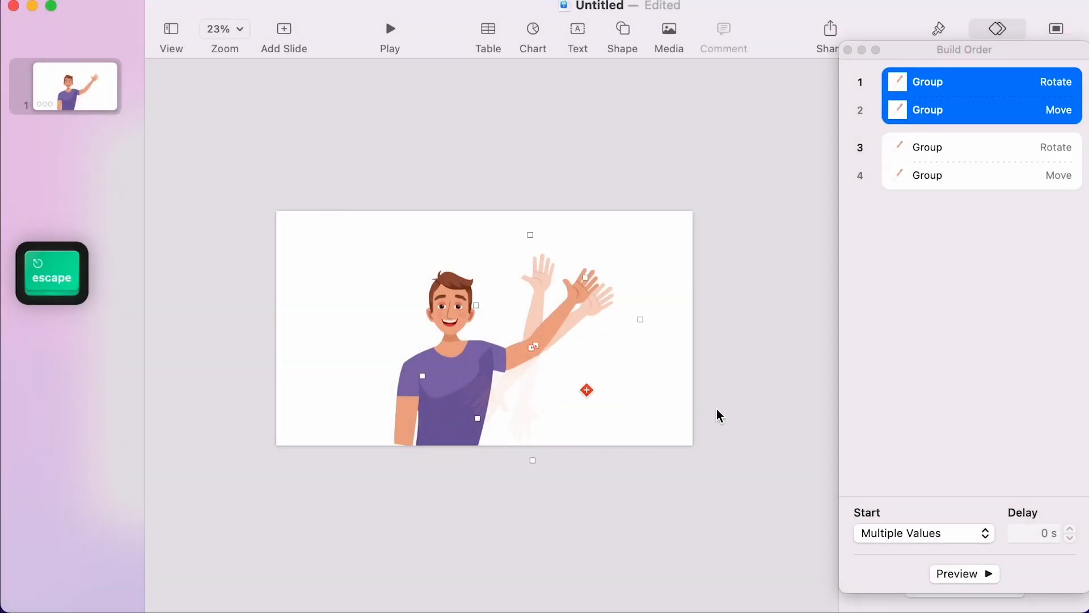
left_click(745, 320)
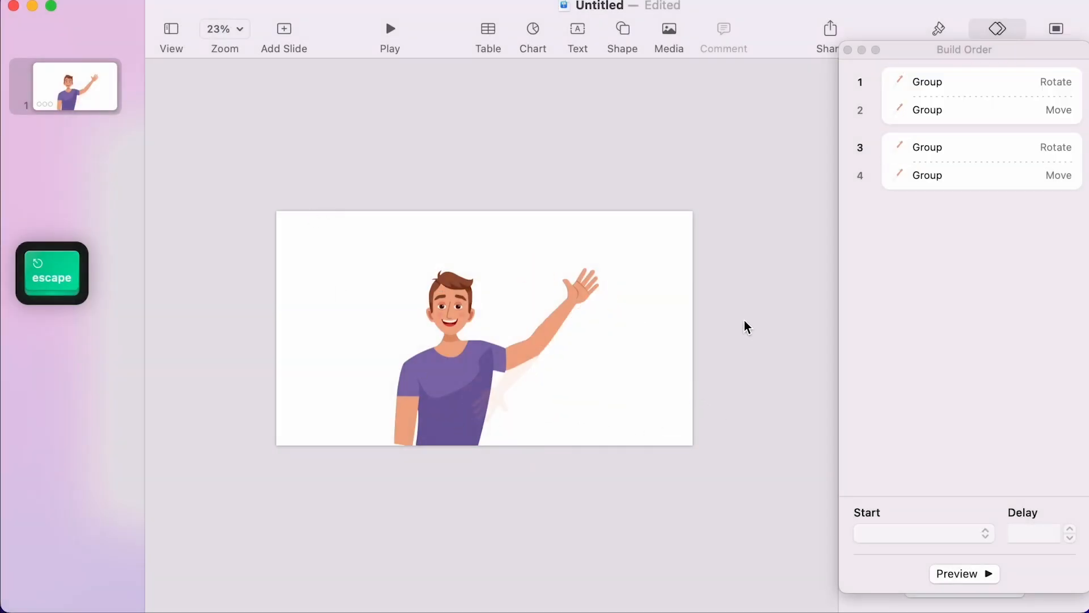
Set the second Rotate action in the build order to start After Build 2 and play the slide to check it.
left_click(918, 145)
left_click(895, 528)
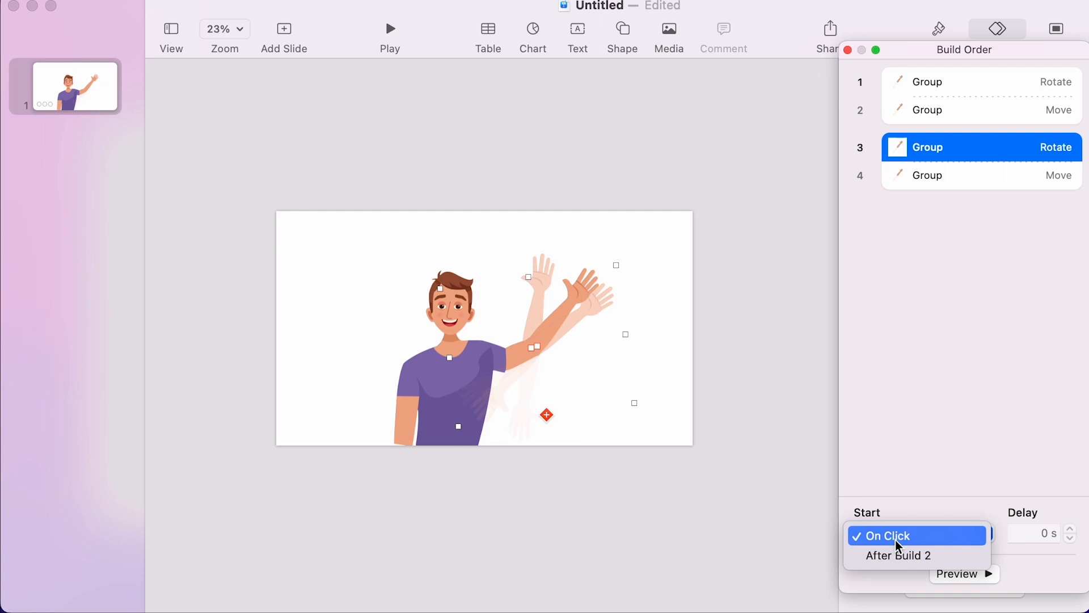
left_click(900, 562)
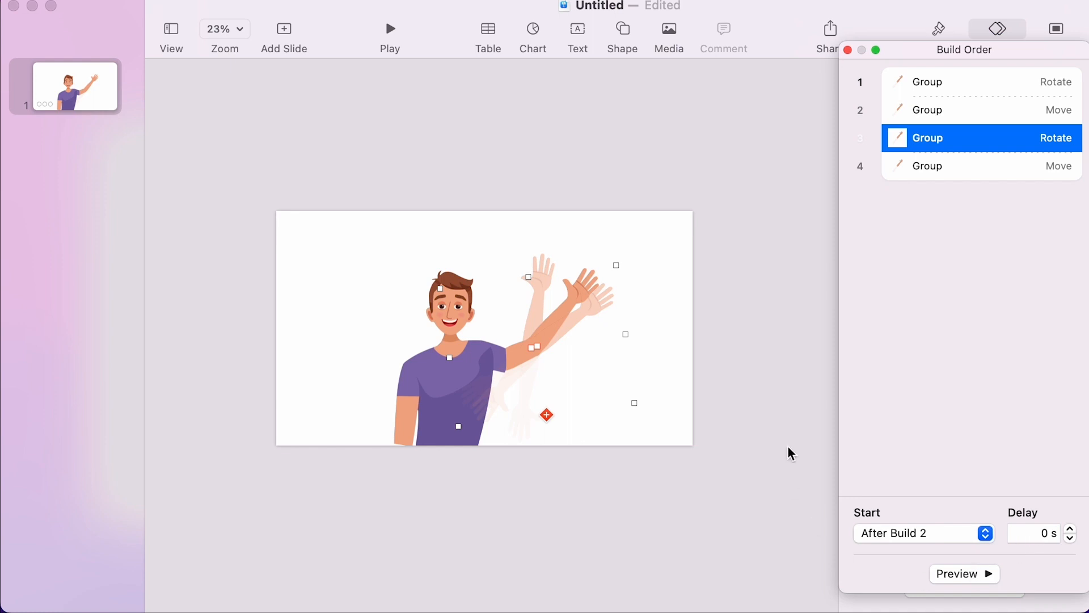
left_click(406, 28)
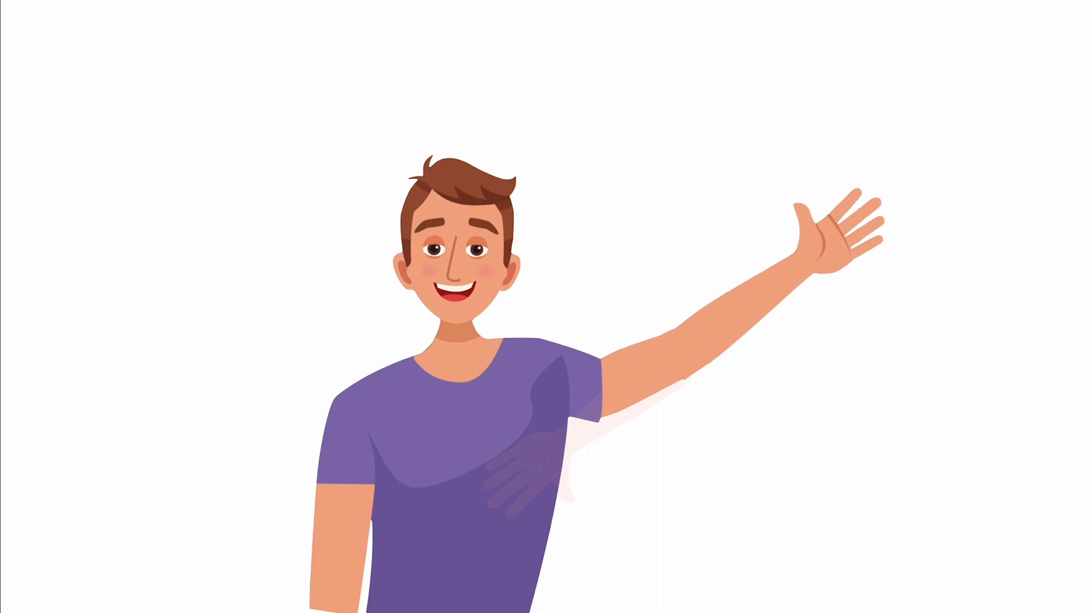
key("Escape")
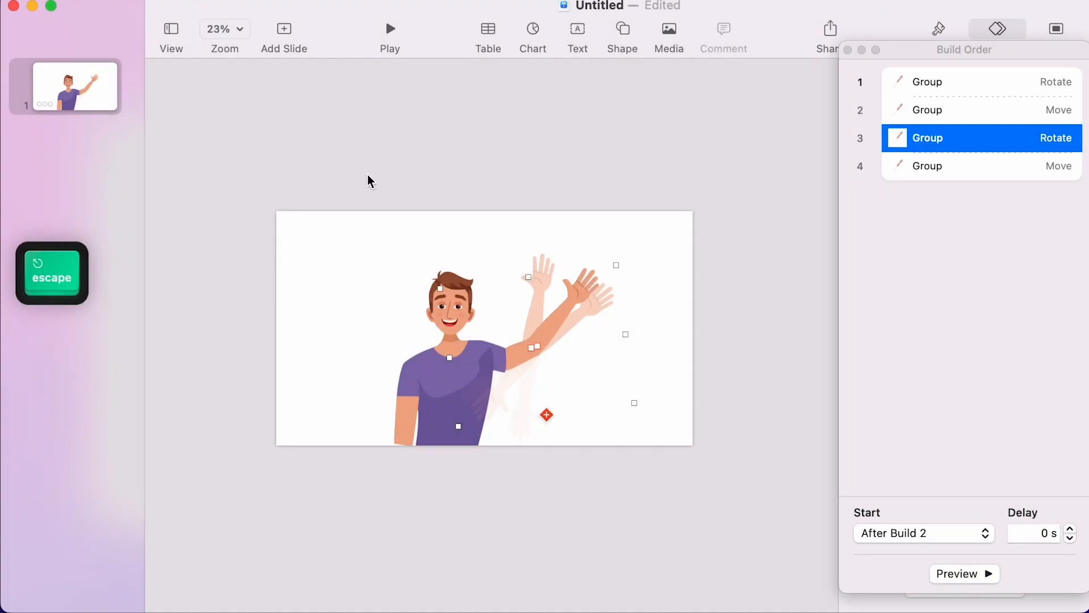
Set the opacity of the faint mirrored forearm inside the group to 0% and play the slide to check the wave.
left_click(713, 131)
left_click(515, 376)
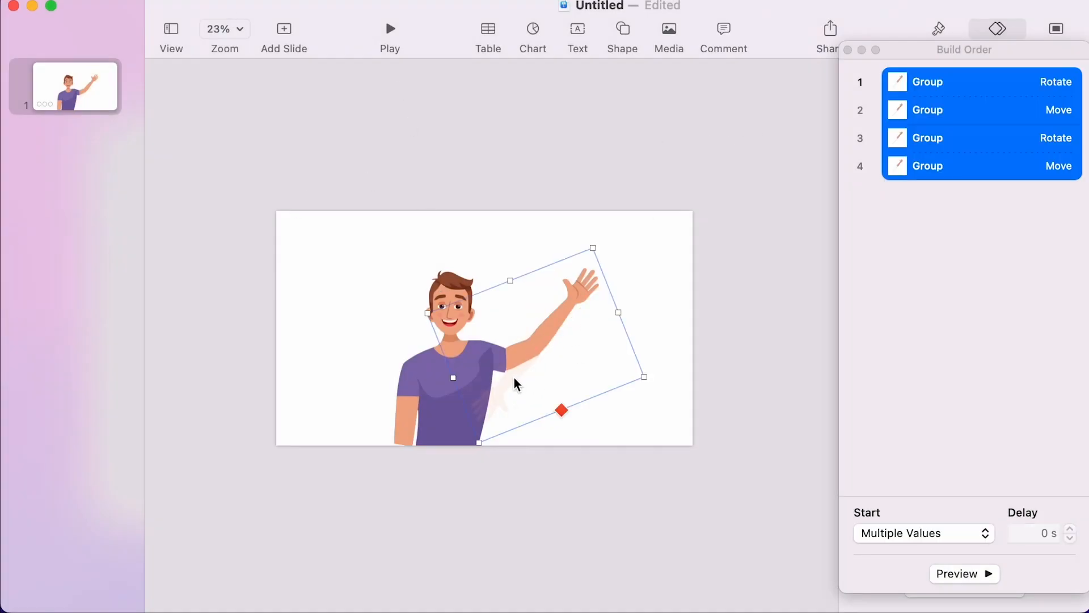
left_click(506, 385)
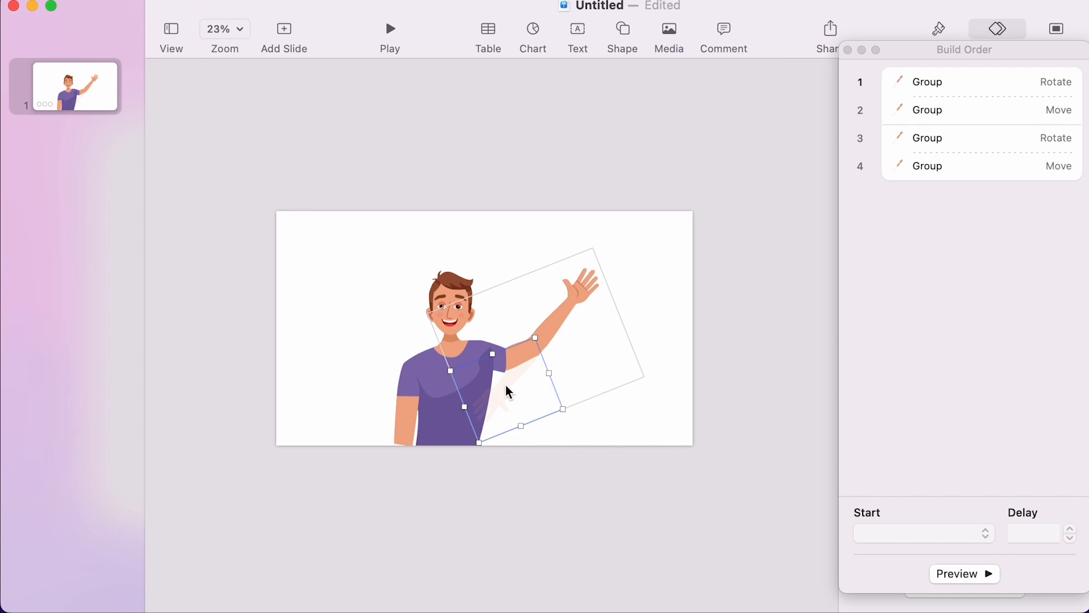
left_click(848, 50)
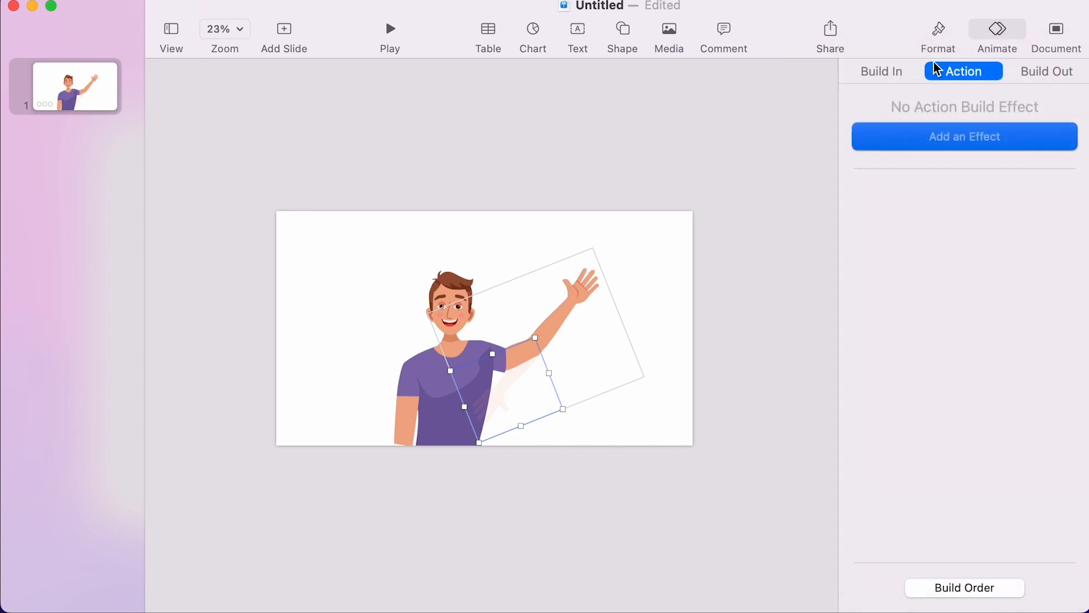
left_click(939, 32)
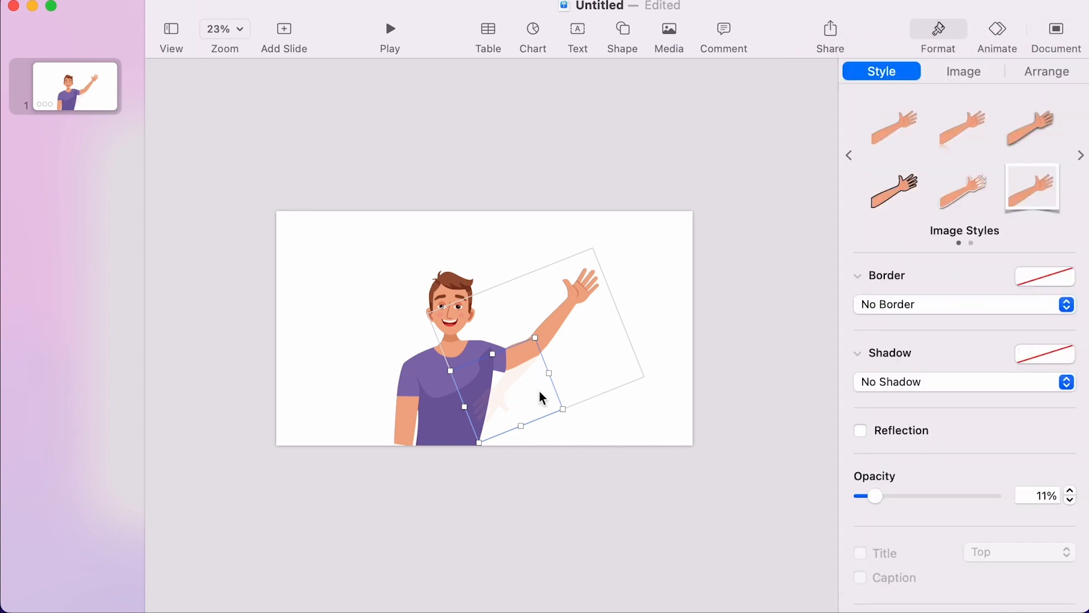
left_click_drag(508, 388, 535, 413)
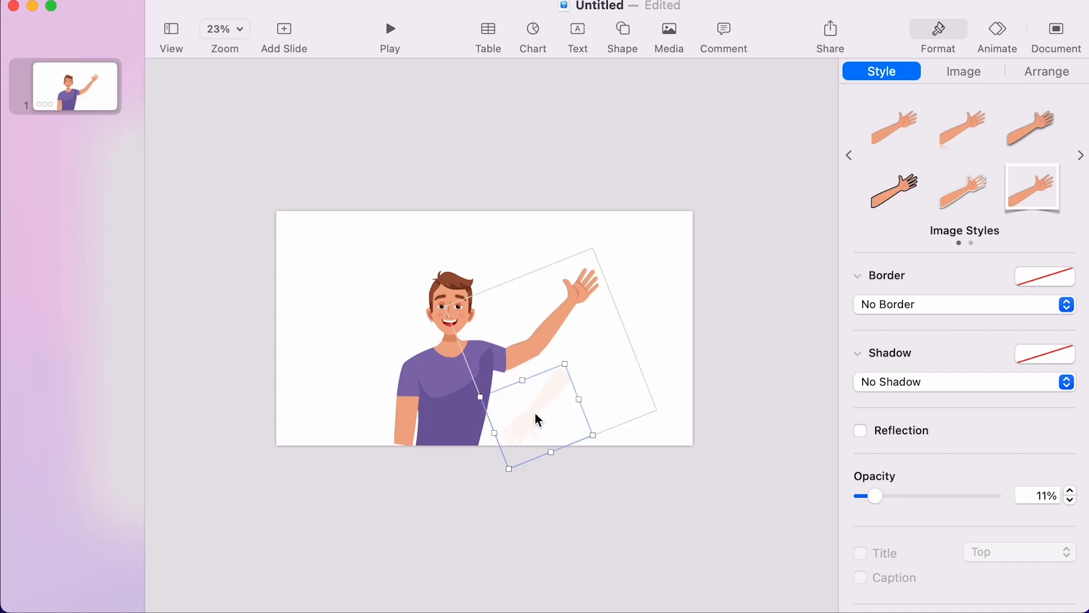
key("super+z")
mouse_move(874, 499)
left_mouse_down()
mouse_move(942, 498)
mouse_move(859, 499)
left_mouse_up()
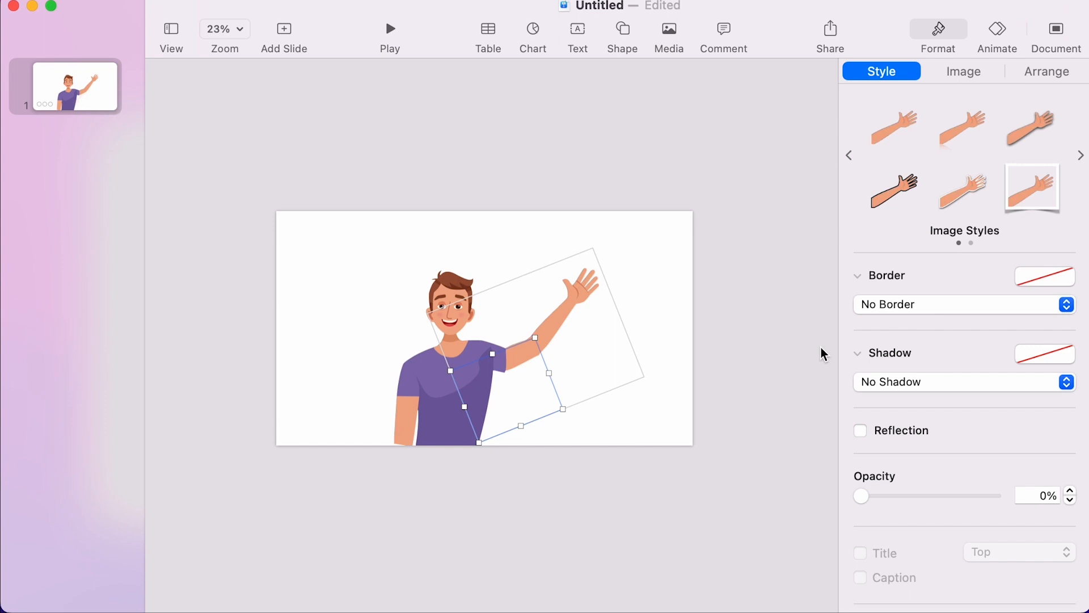
left_click(548, 160)
left_click(391, 31)
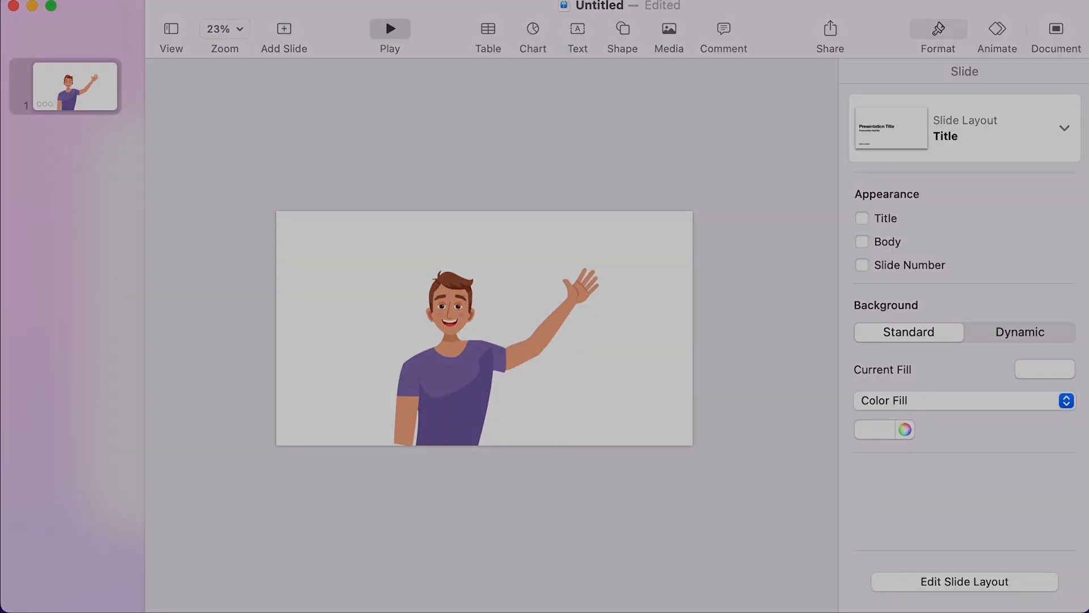